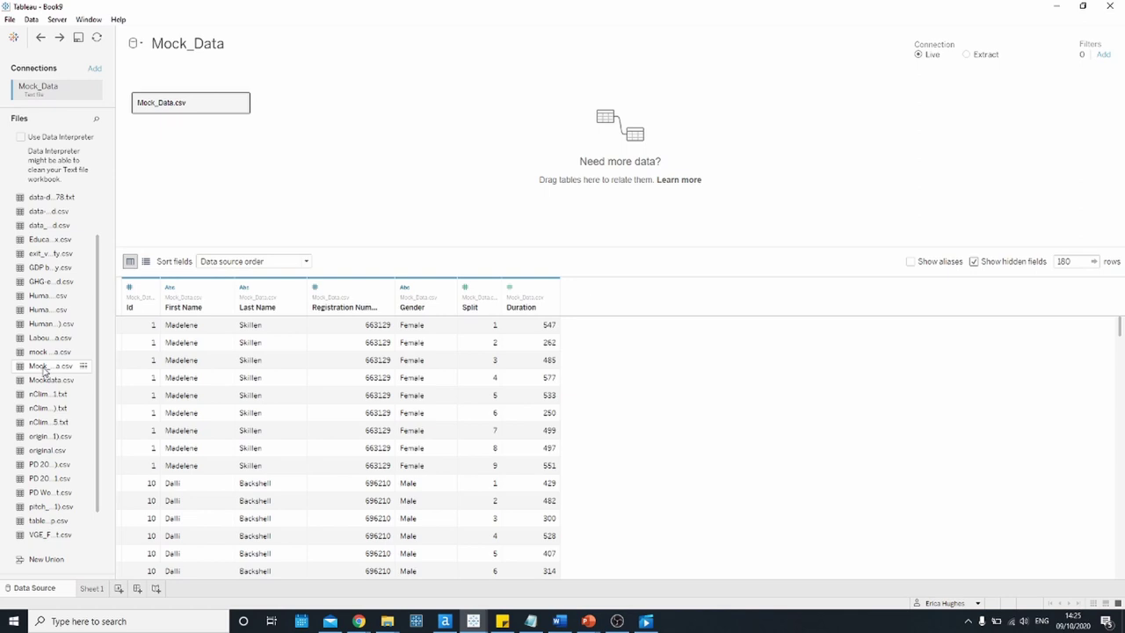
Step: Convert Mock_Data.csv to a union and add a second copy of the same file
left_click_drag(43, 371, 60, 214)
right_click(198, 103)
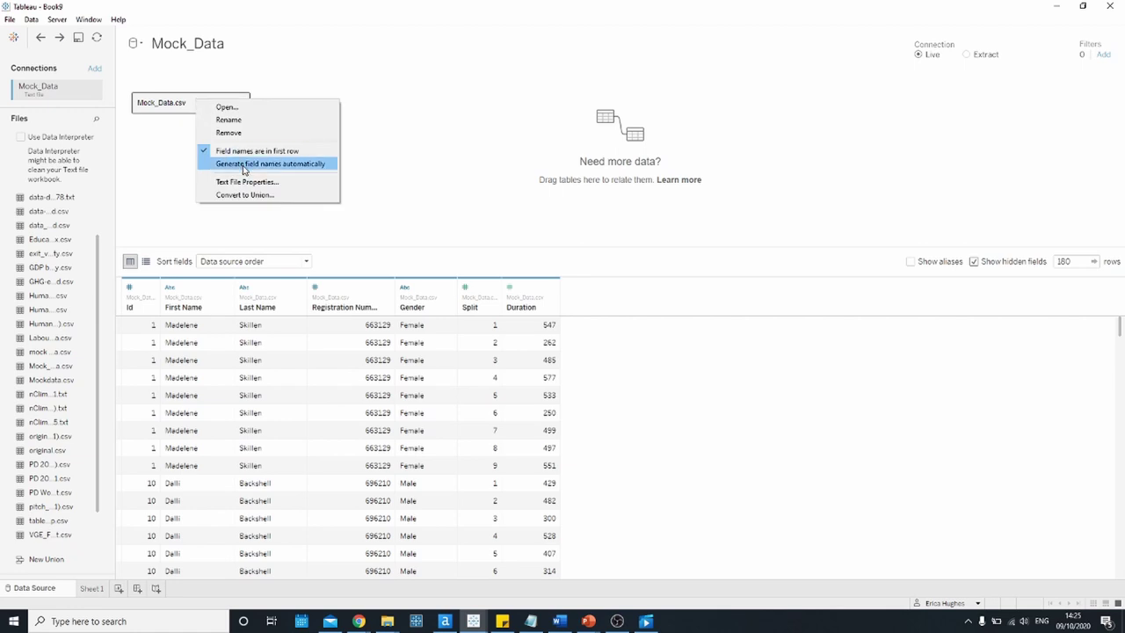
left_click(279, 195)
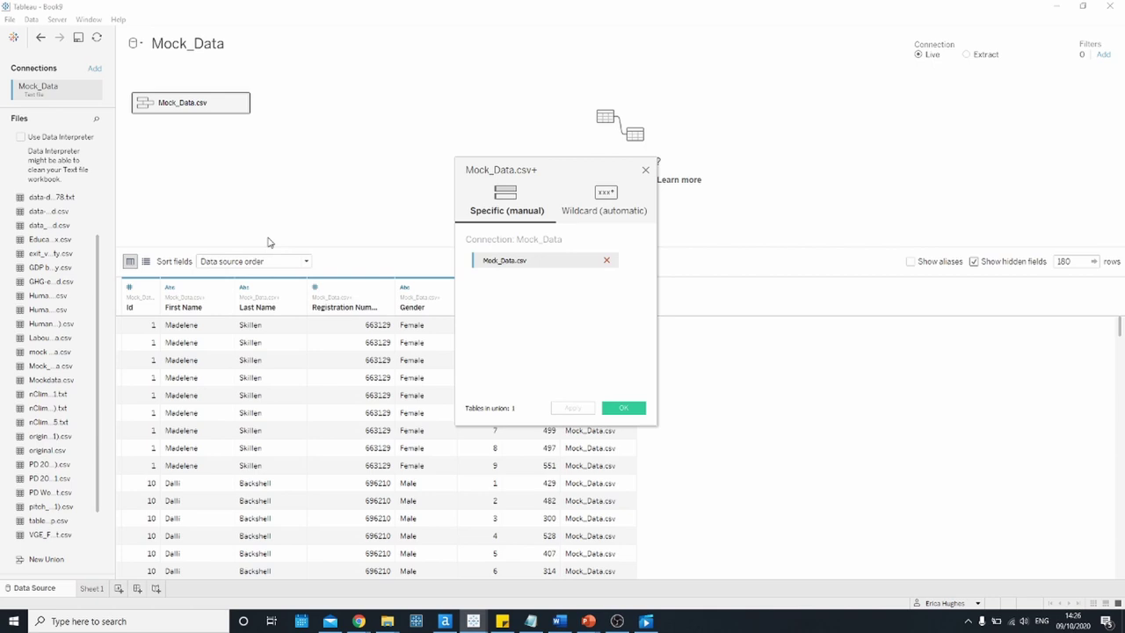
left_click_drag(58, 369, 520, 316)
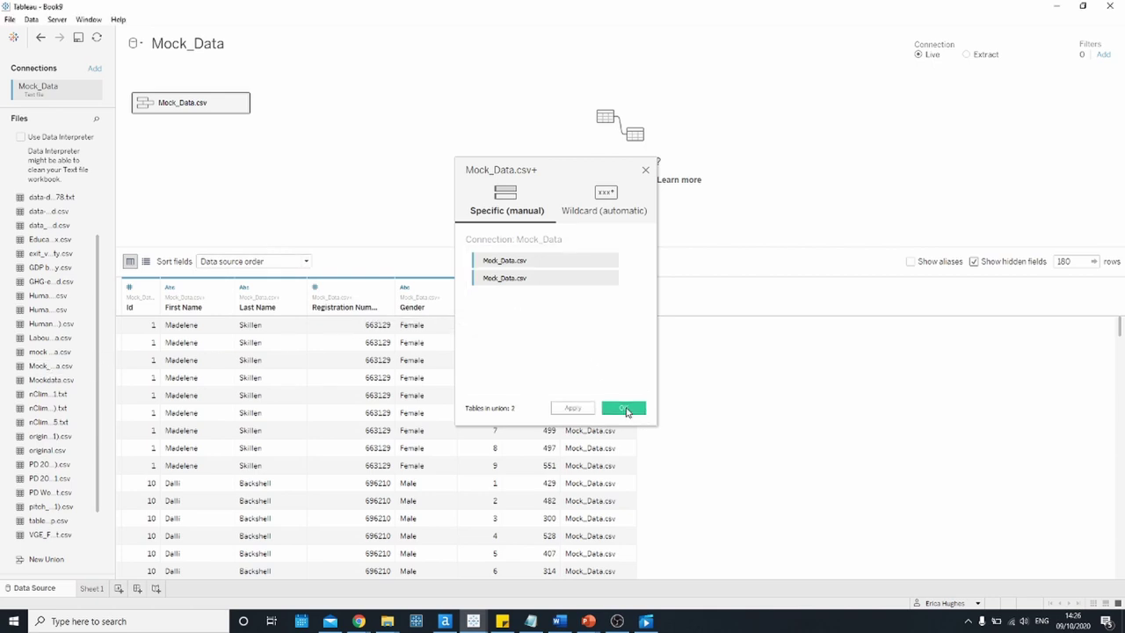
left_click(628, 409)
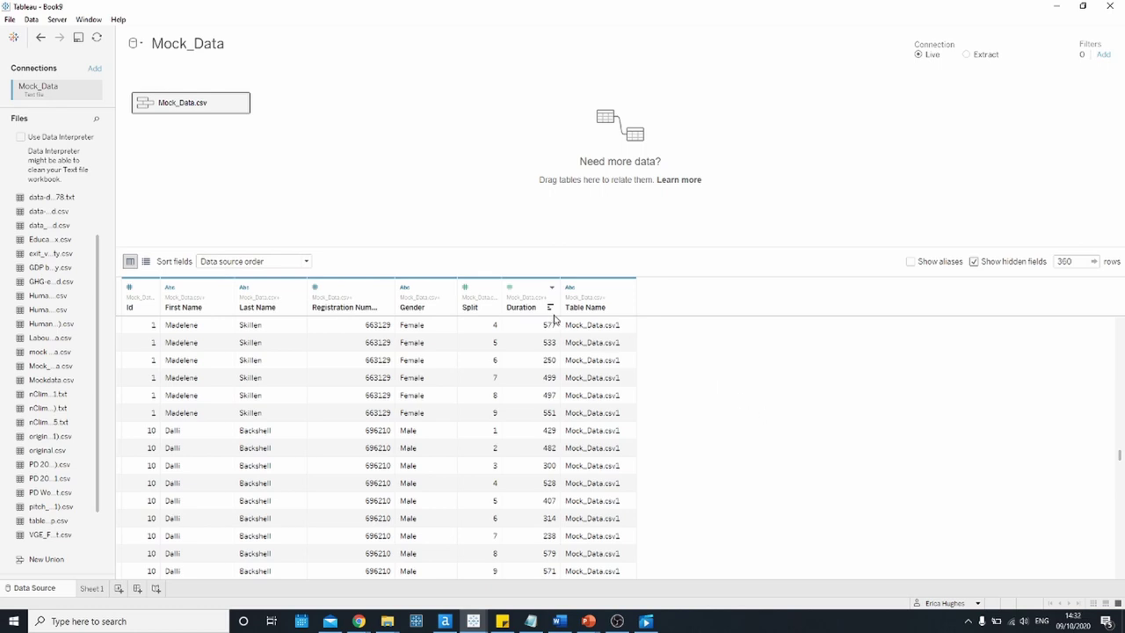
Step: Rename the Split column to Split_from
left_click(483, 310)
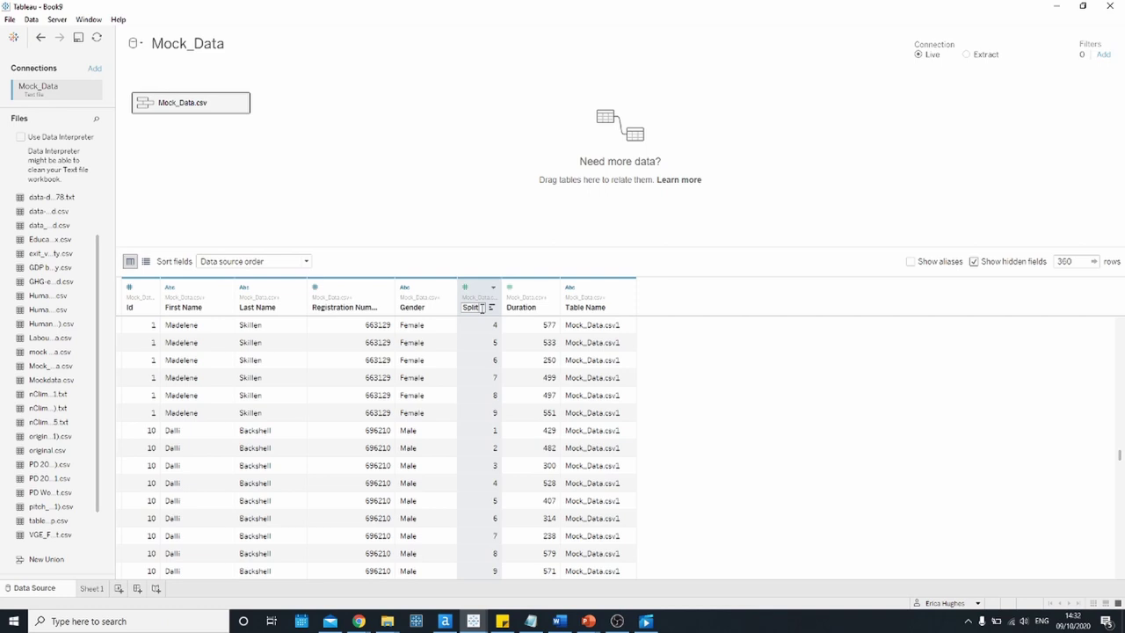
type("_from")
key("Return")
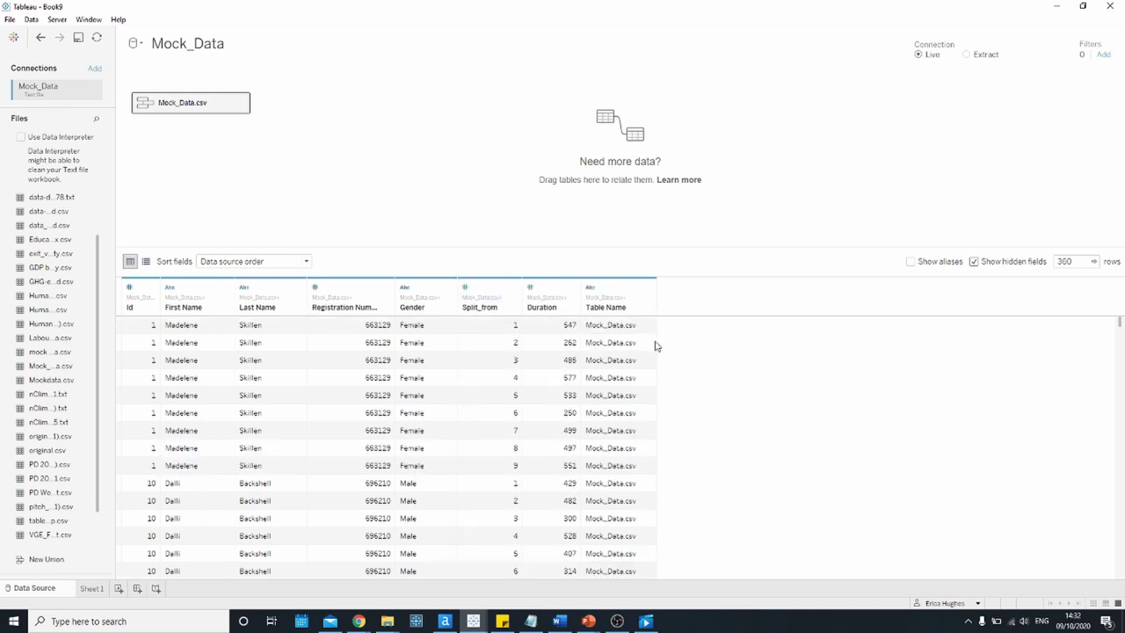
Step: Create a calculated field named Split_to with the formula [Split_from]+1
left_click(514, 288)
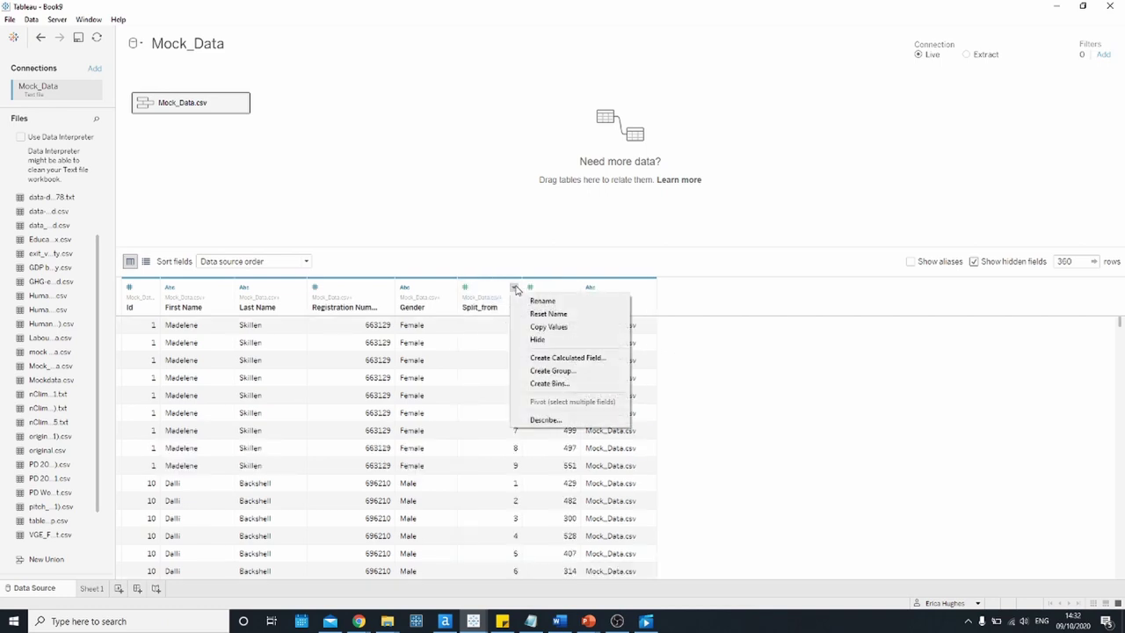
left_click(567, 358)
type("Sp")
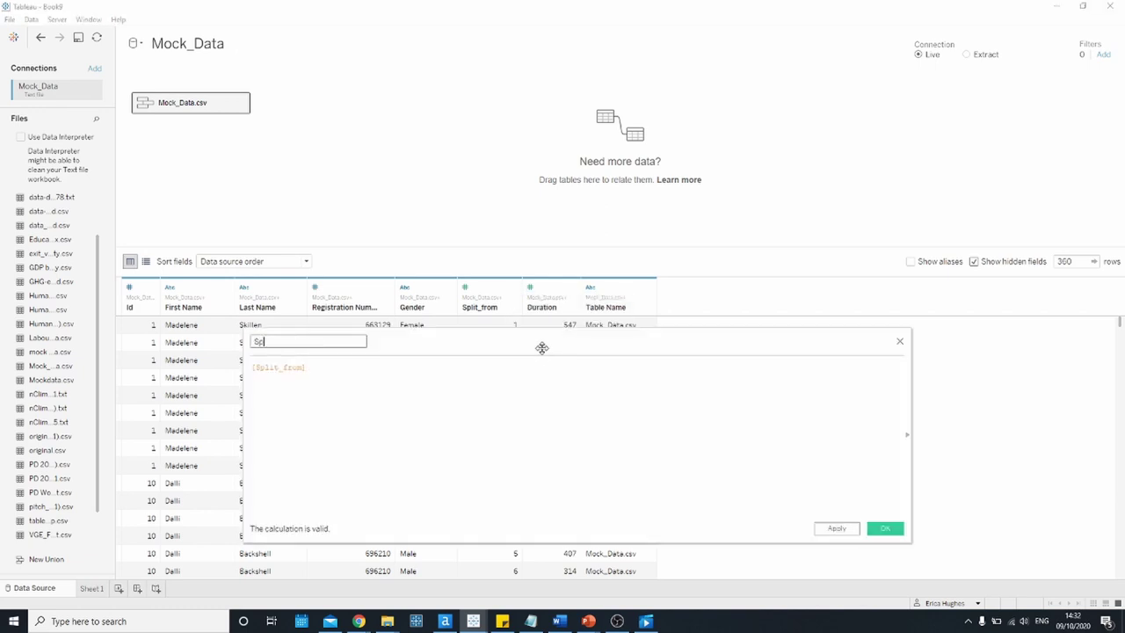
type("lit_to")
scroll(327, 399, "up", 5)
left_click(392, 374)
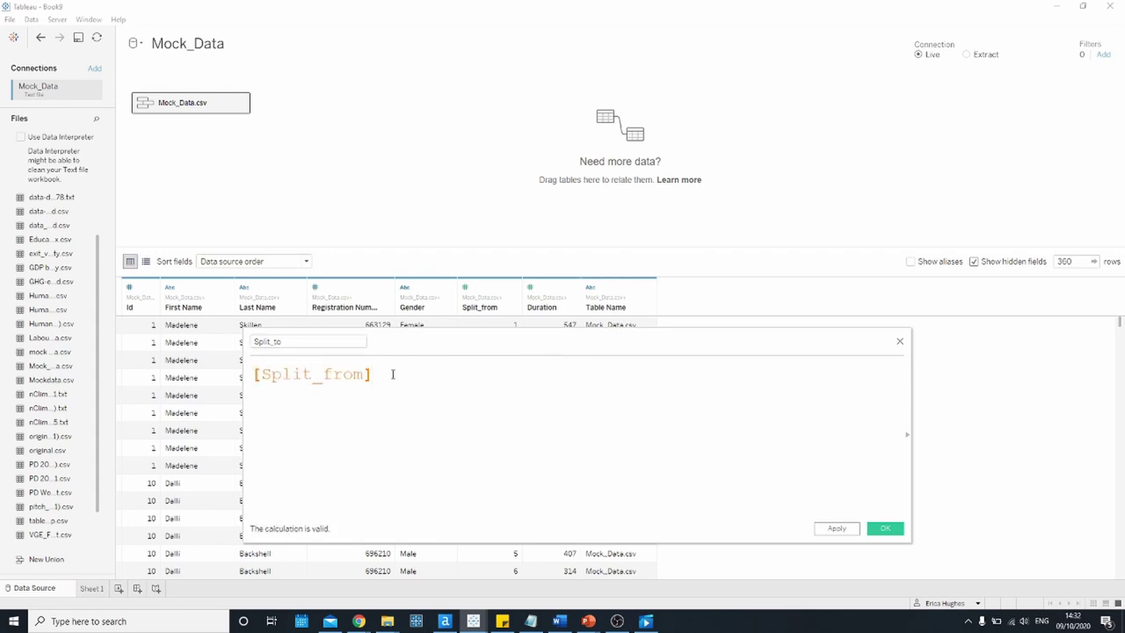
type("+1")
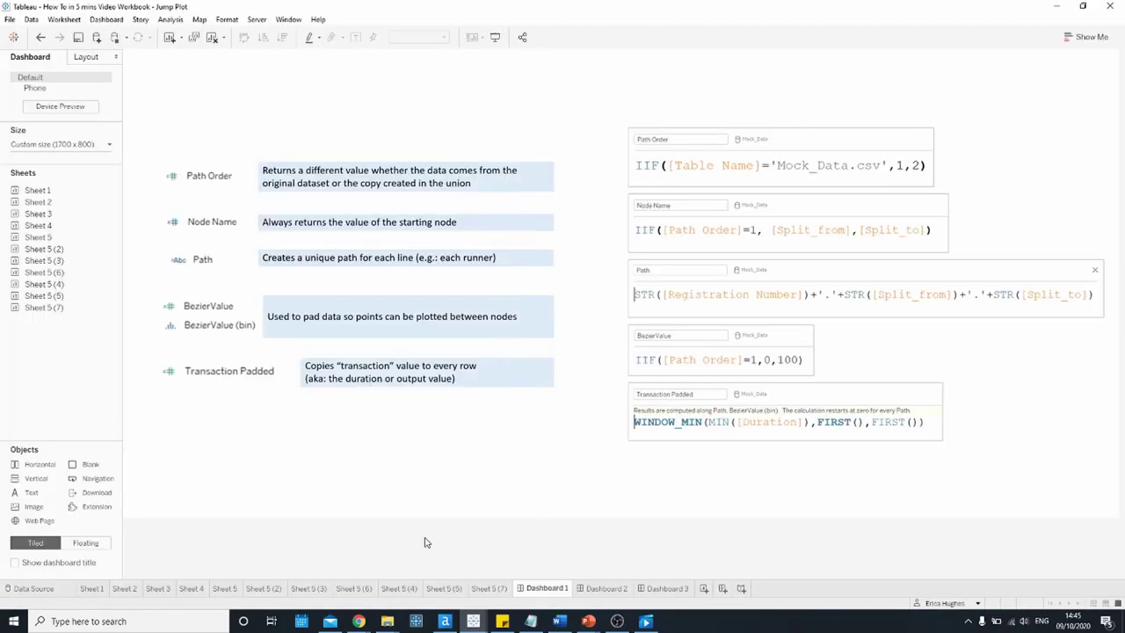
Step: On Sheet 1, create bins from BezierValue with a bin size of 1
left_click(92, 589)
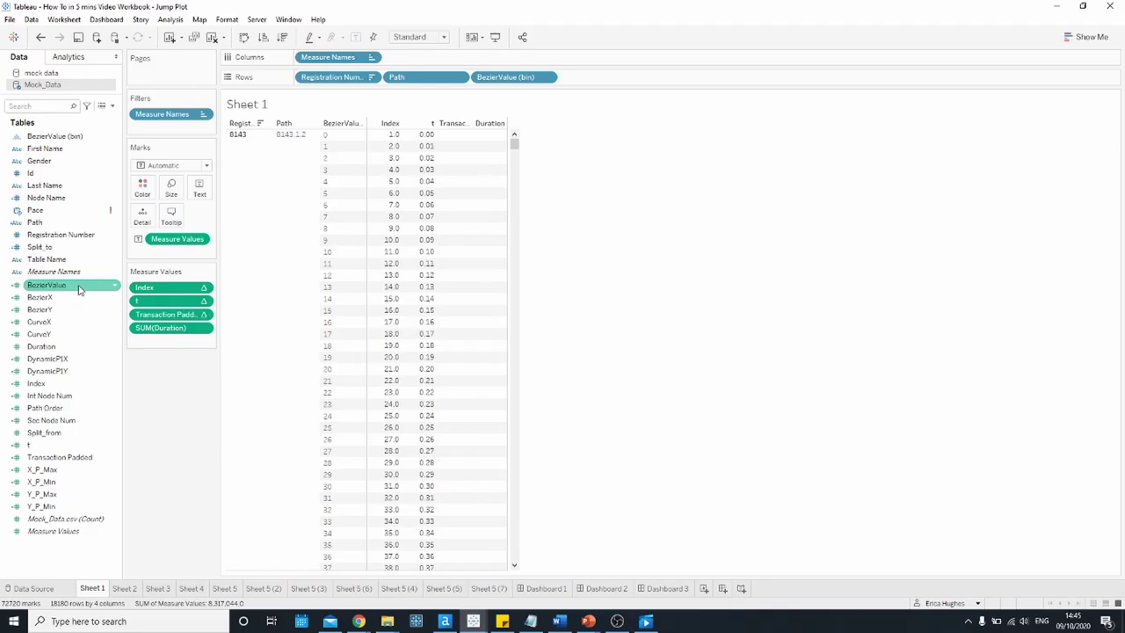
right_click(79, 290)
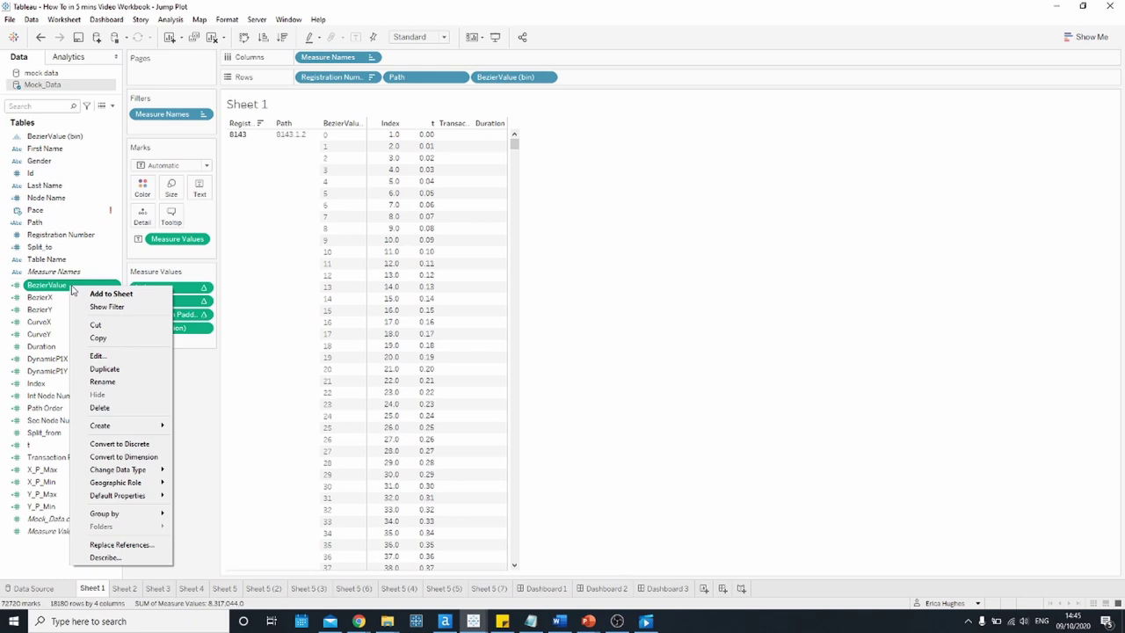
mouse_move(136, 427)
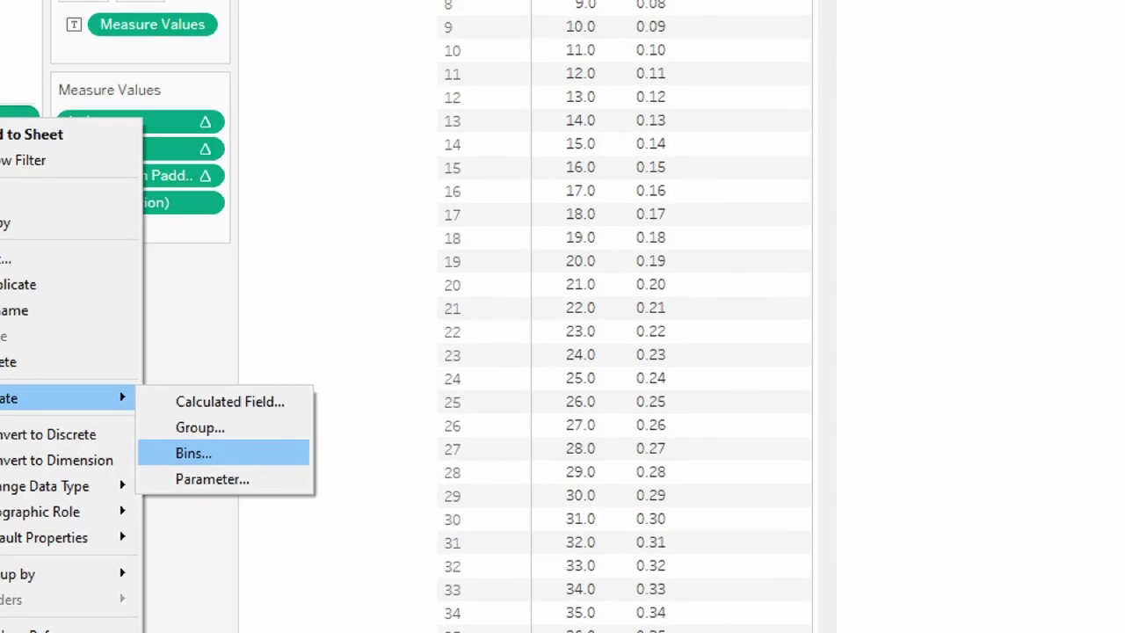
left_click(197, 454)
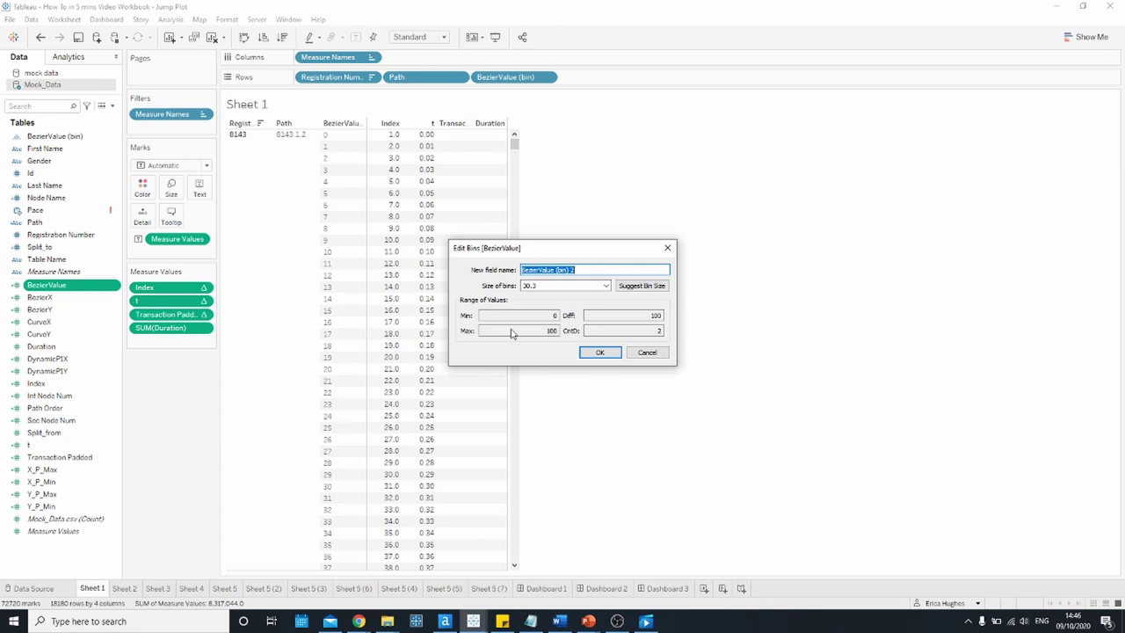
key("Tab")
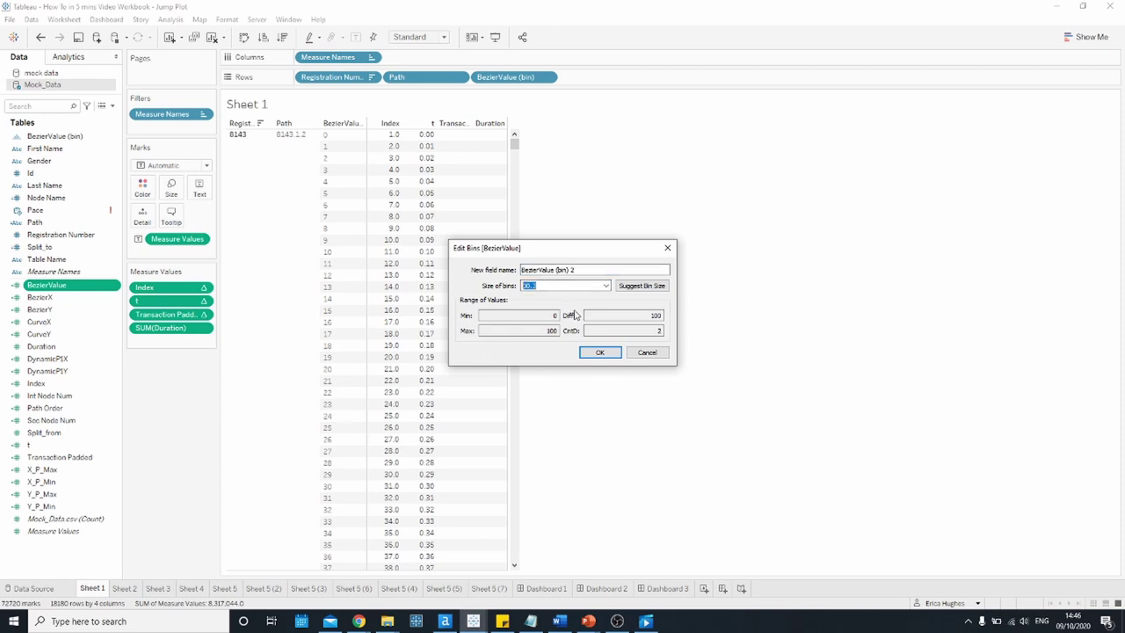
type("1")
left_click(581, 269)
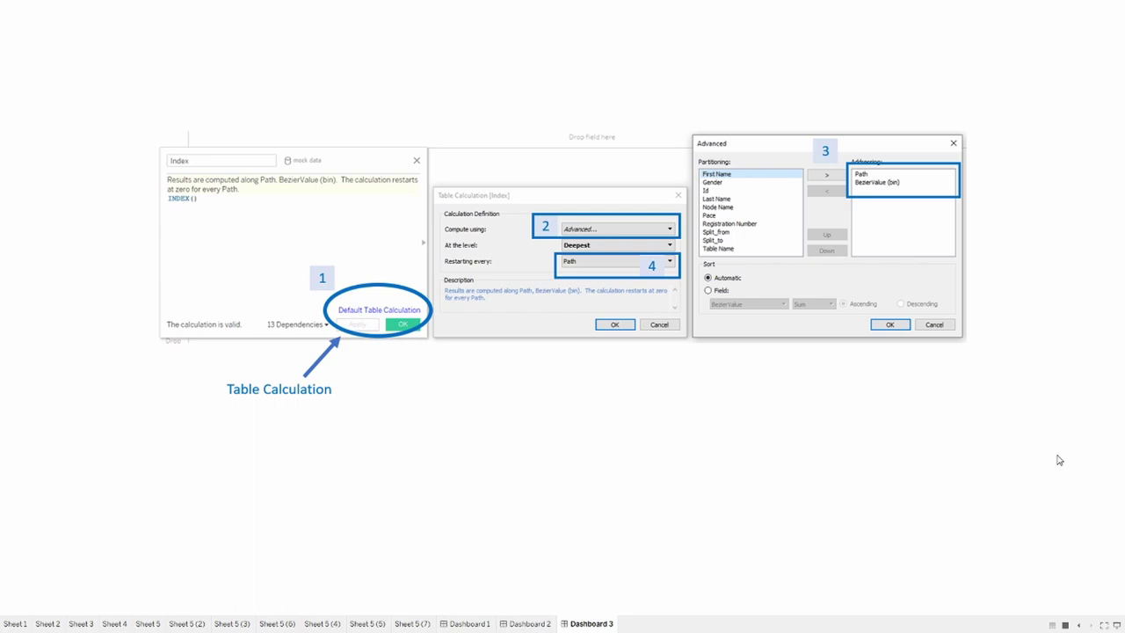
Step: Exit presentation mode and return to the Sheet 1 worksheet
key("Escape")
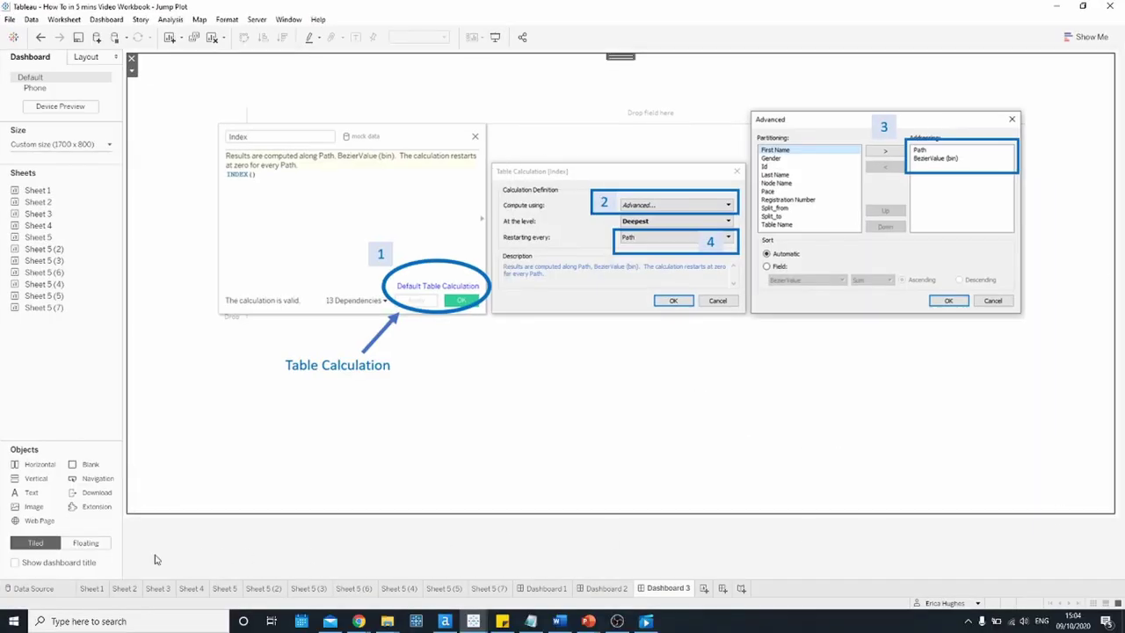
left_click(97, 588)
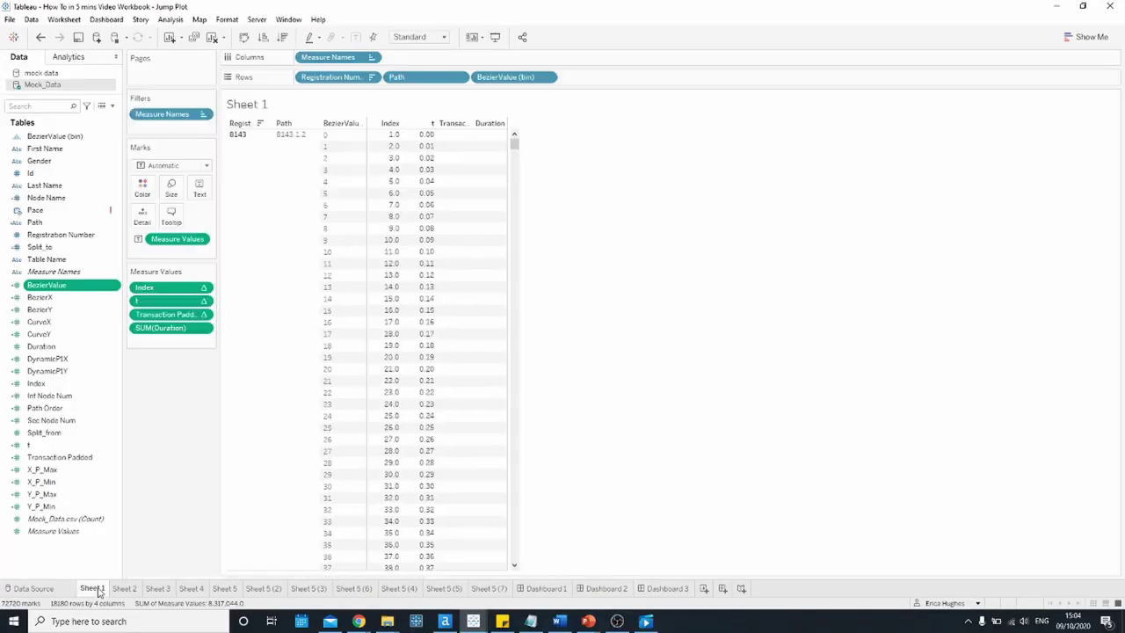
Step: Set Index's default table calculation to Advanced, addressing Path and BezierValue (bin), restarting every Path
right_click(75, 391)
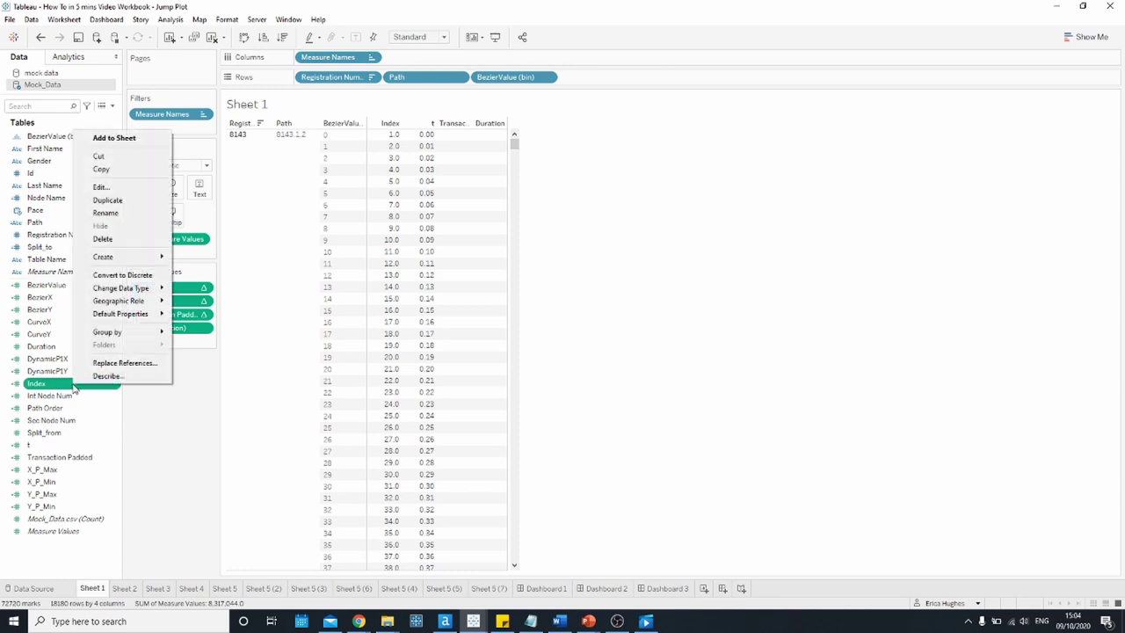
left_click(120, 190)
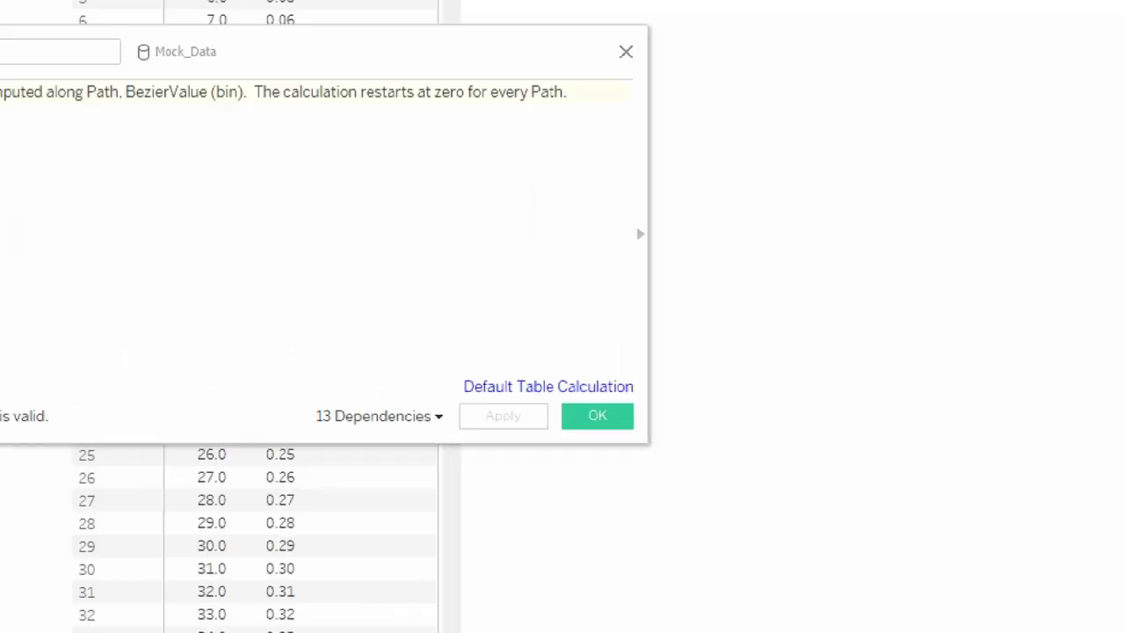
left_click(578, 387)
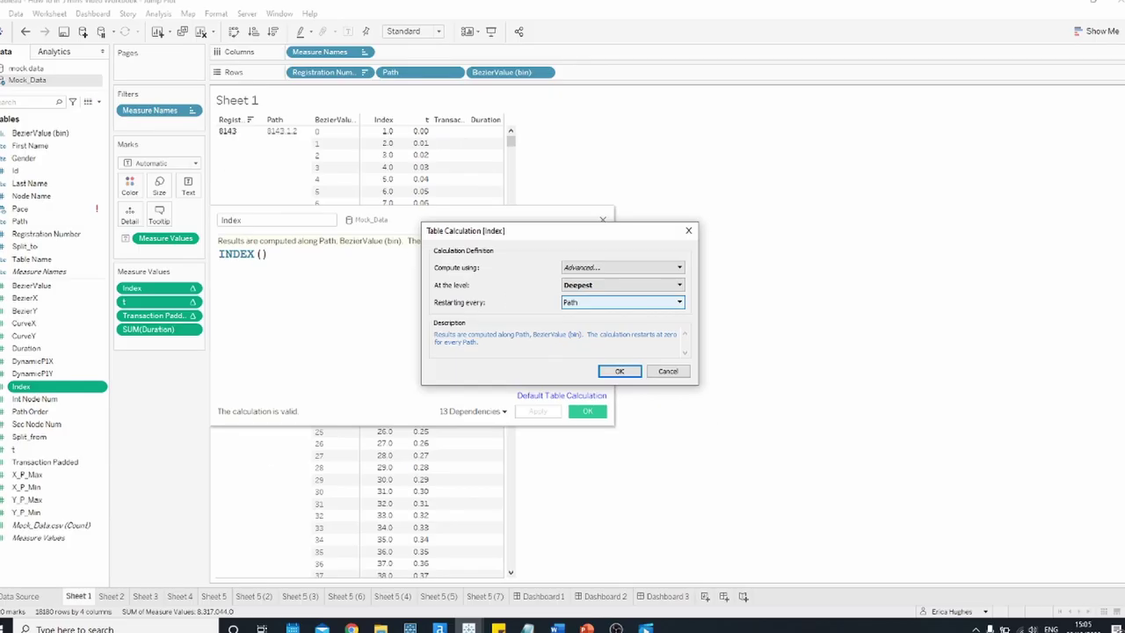
left_click(661, 268)
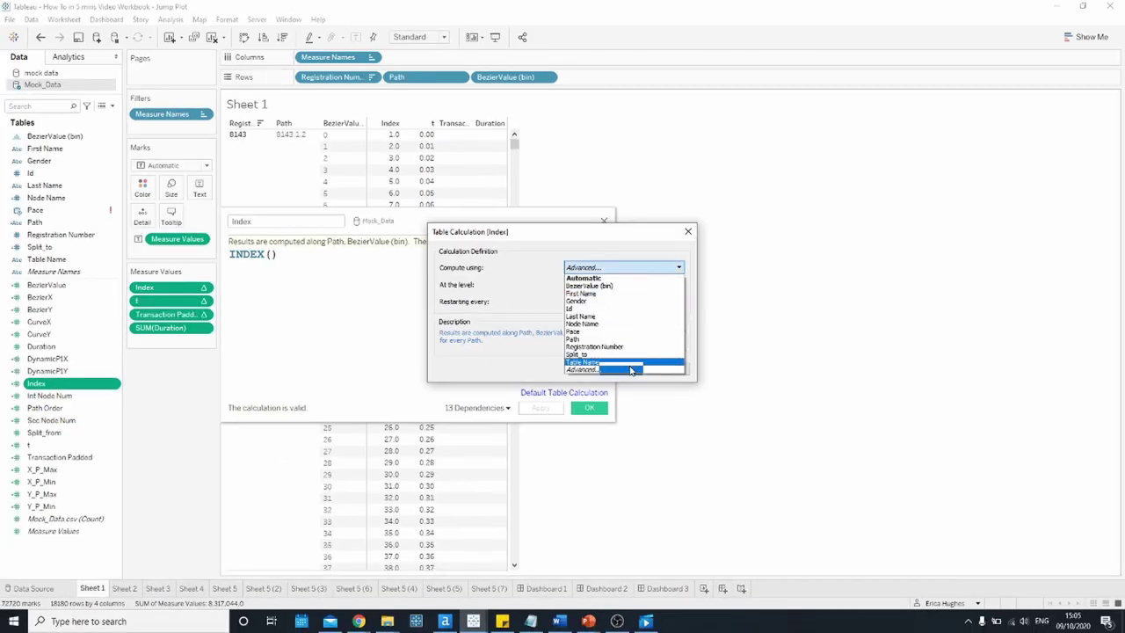
left_click(630, 370)
left_click(464, 317)
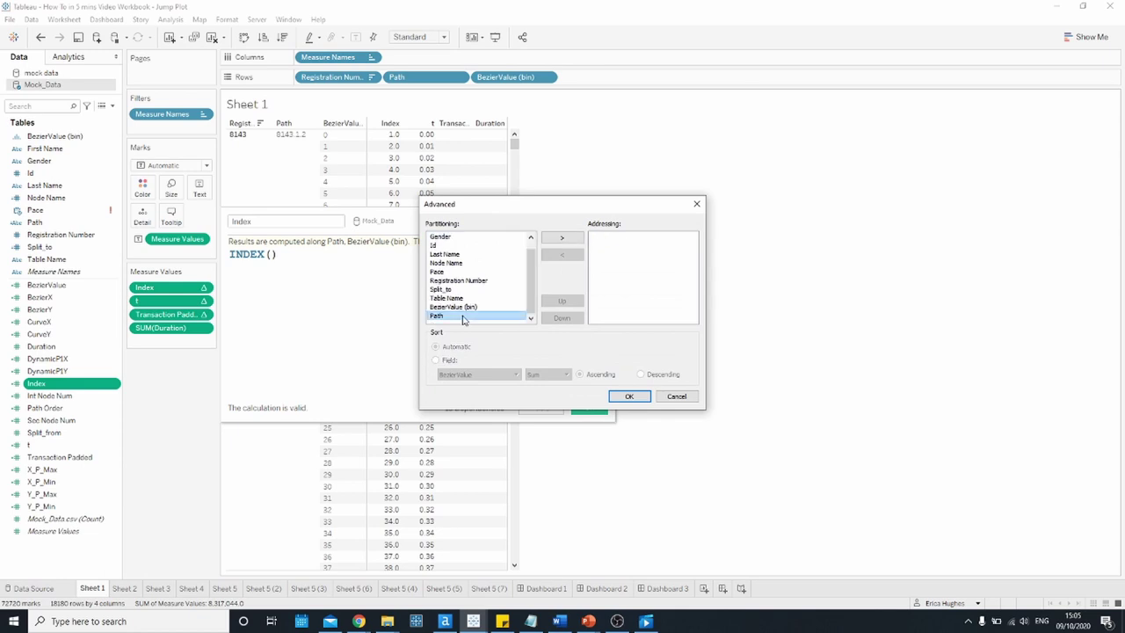
left_click(563, 239)
left_click(499, 316)
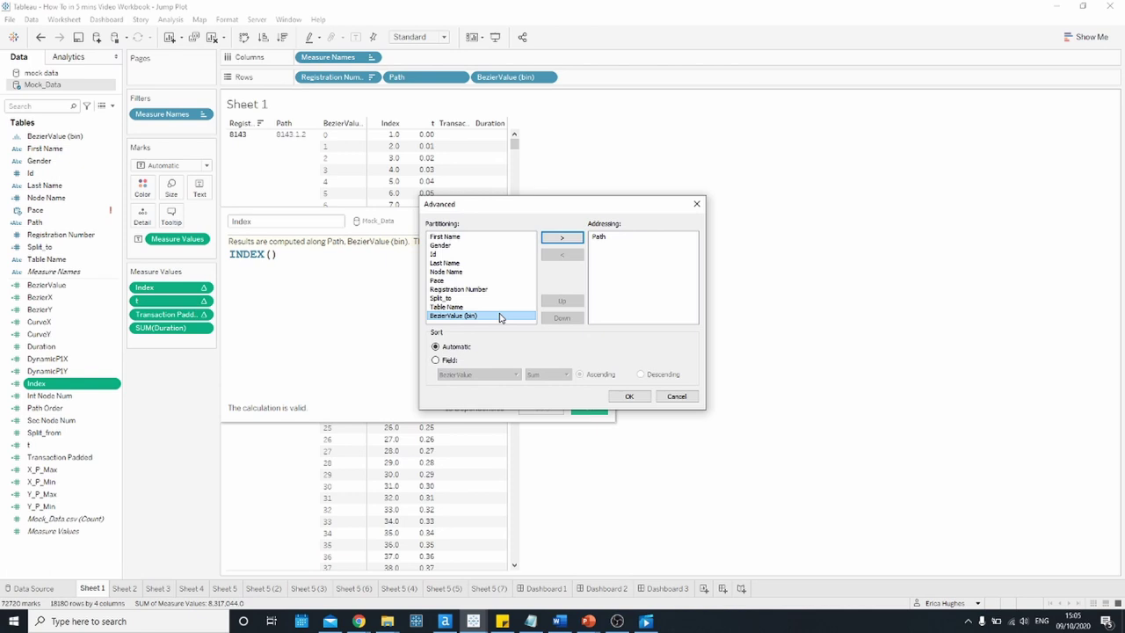
left_click(563, 239)
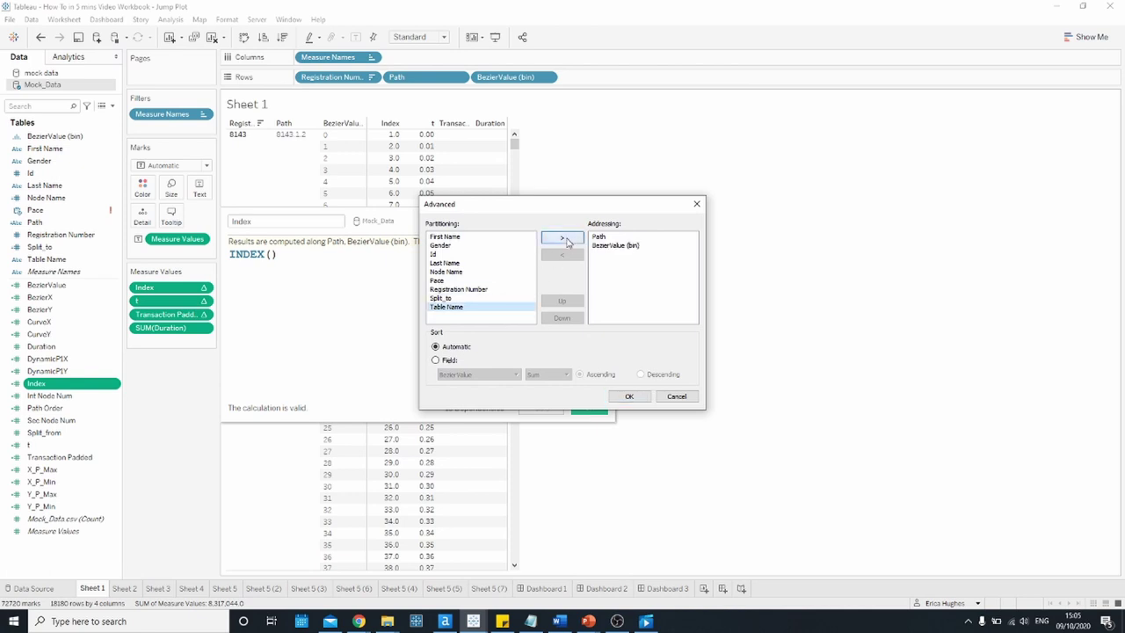
left_click(627, 398)
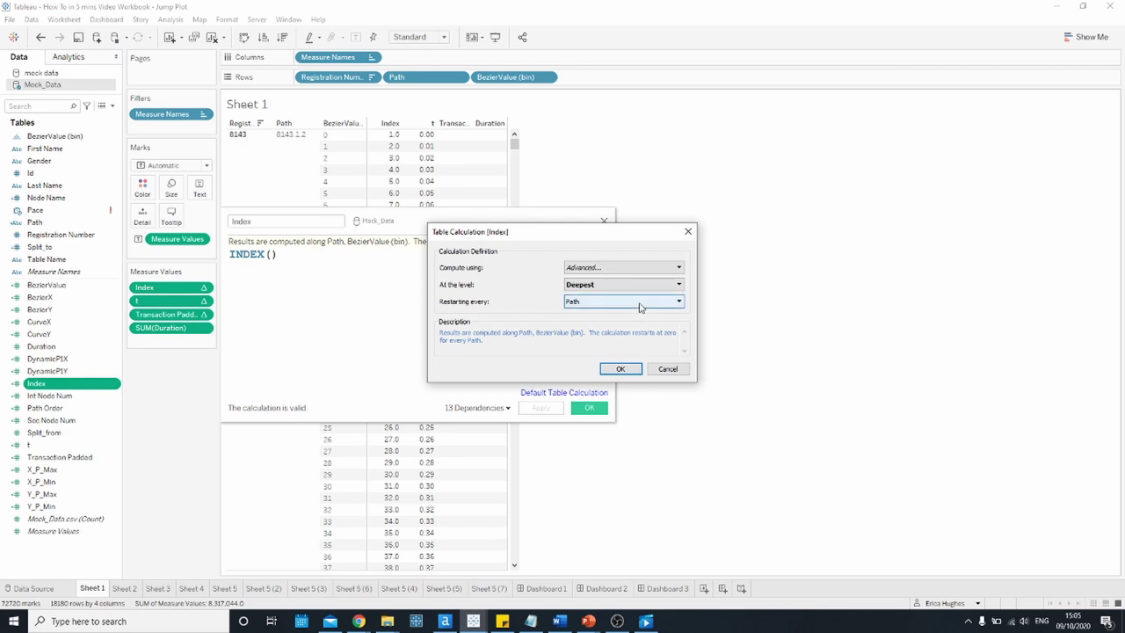
left_click(676, 304)
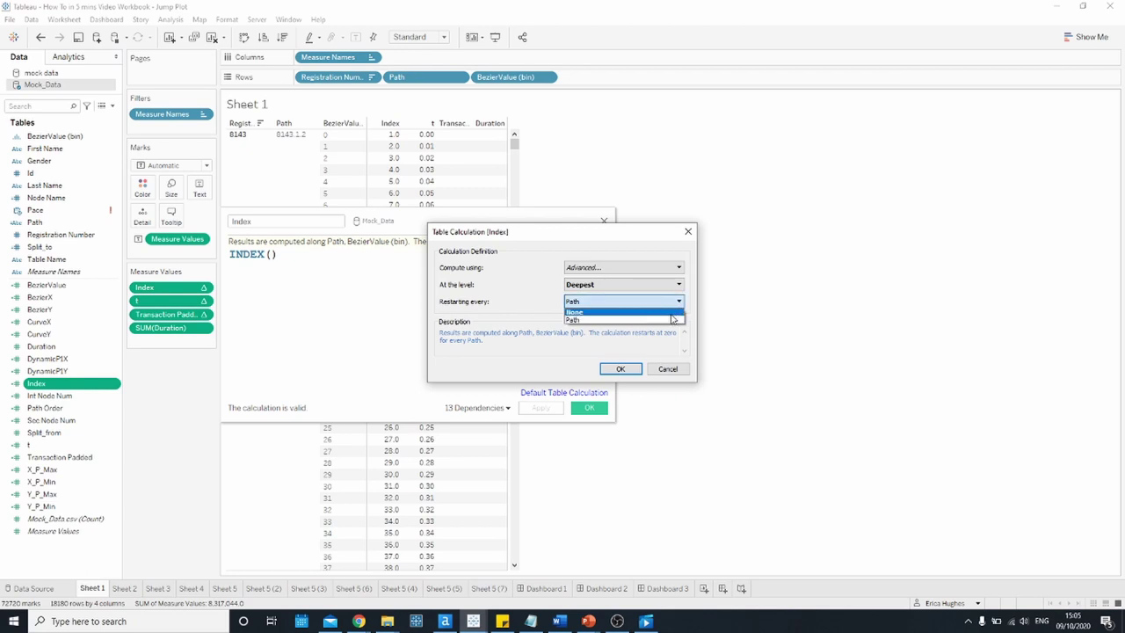
left_click(672, 320)
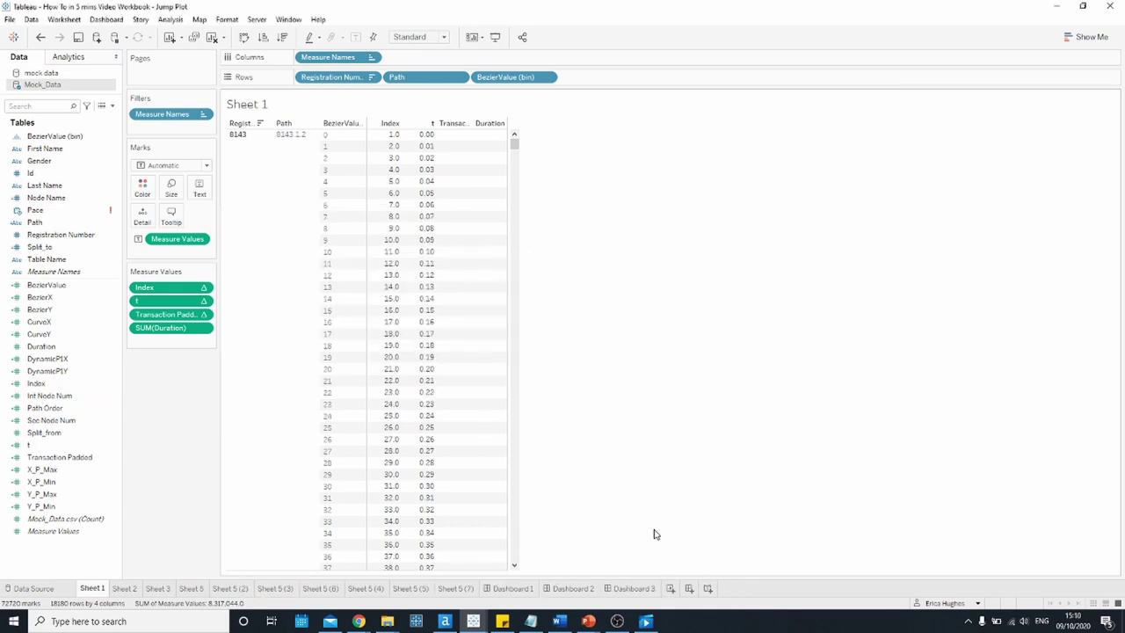
Step: Add a new worksheet and filter Registration Number down to a single runner
left_click(670, 588)
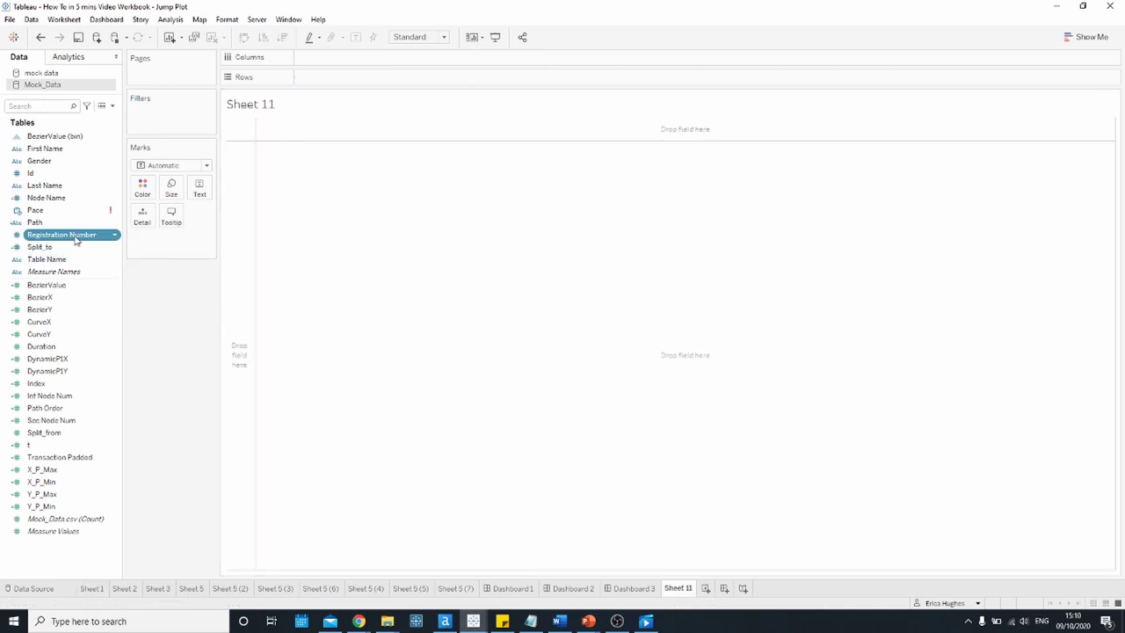
left_click_drag(77, 236, 167, 125)
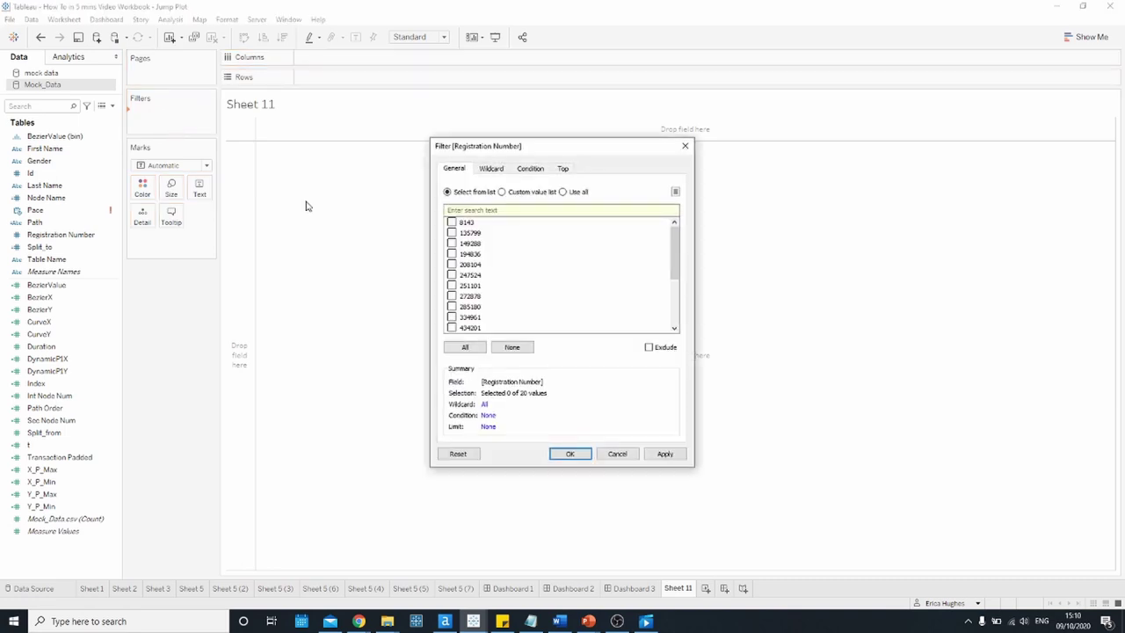
left_click(452, 264)
left_click(570, 454)
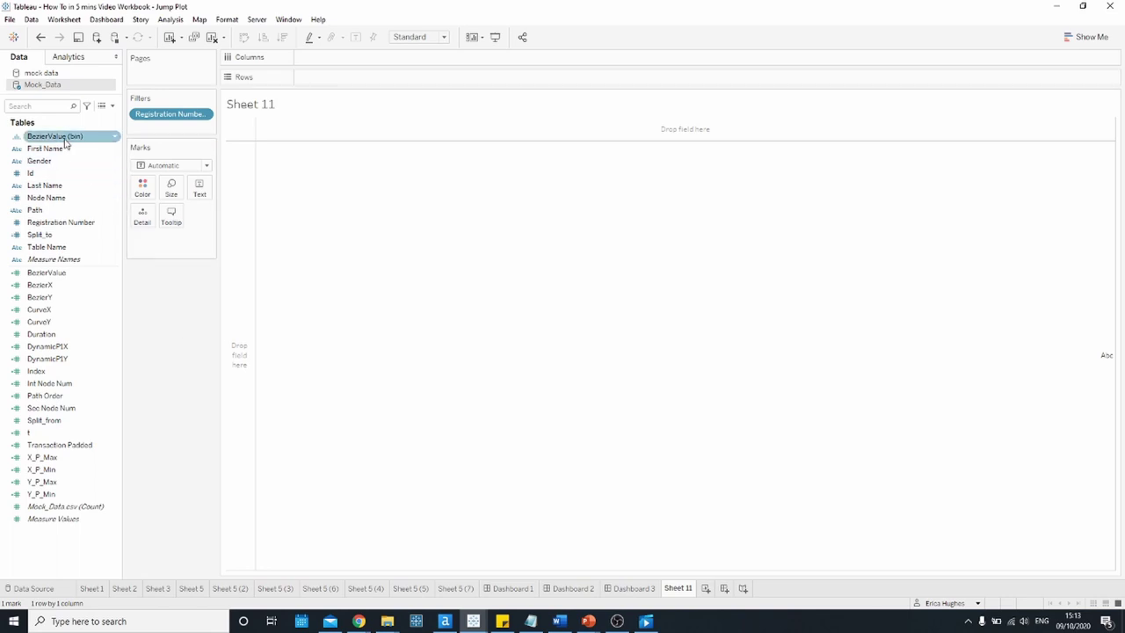
Step: Put BezierValue (bin) on Rows with Show Missing Values enabled and add Path
left_click_drag(67, 138, 343, 85)
right_click(346, 79)
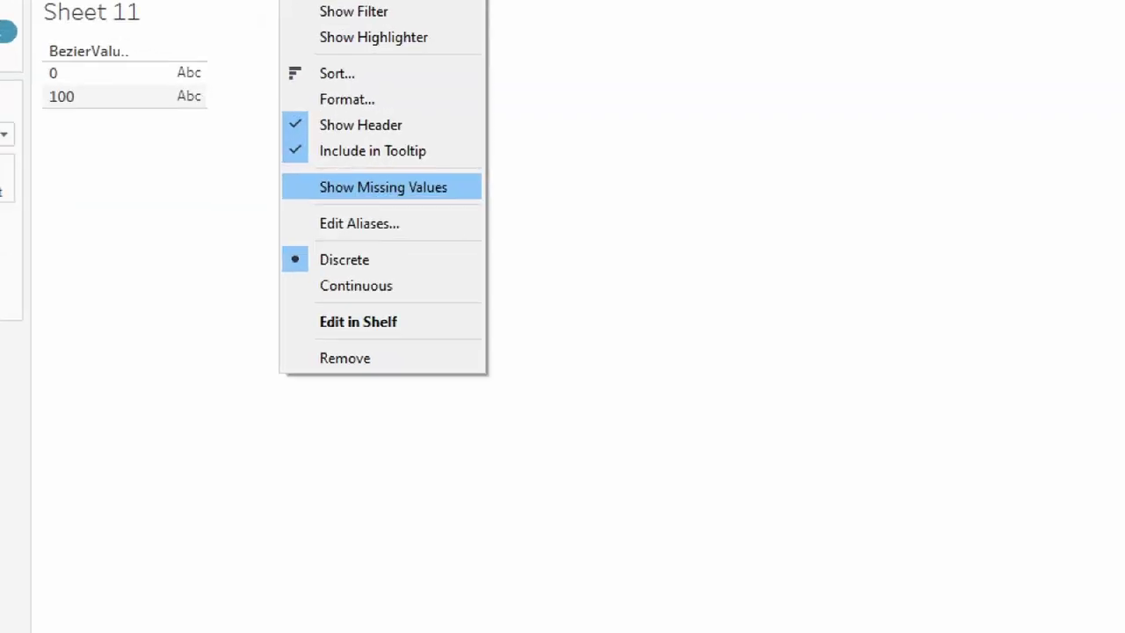
left_click(383, 187)
left_click_drag(315, 163, 318, 443)
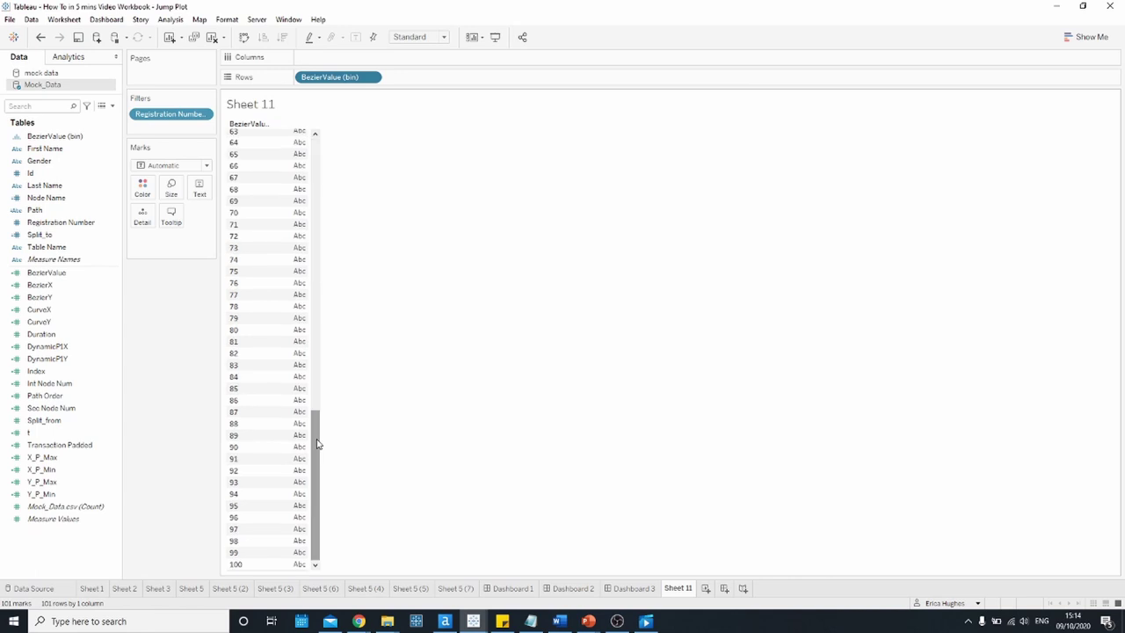
left_click_drag(71, 215, 143, 218)
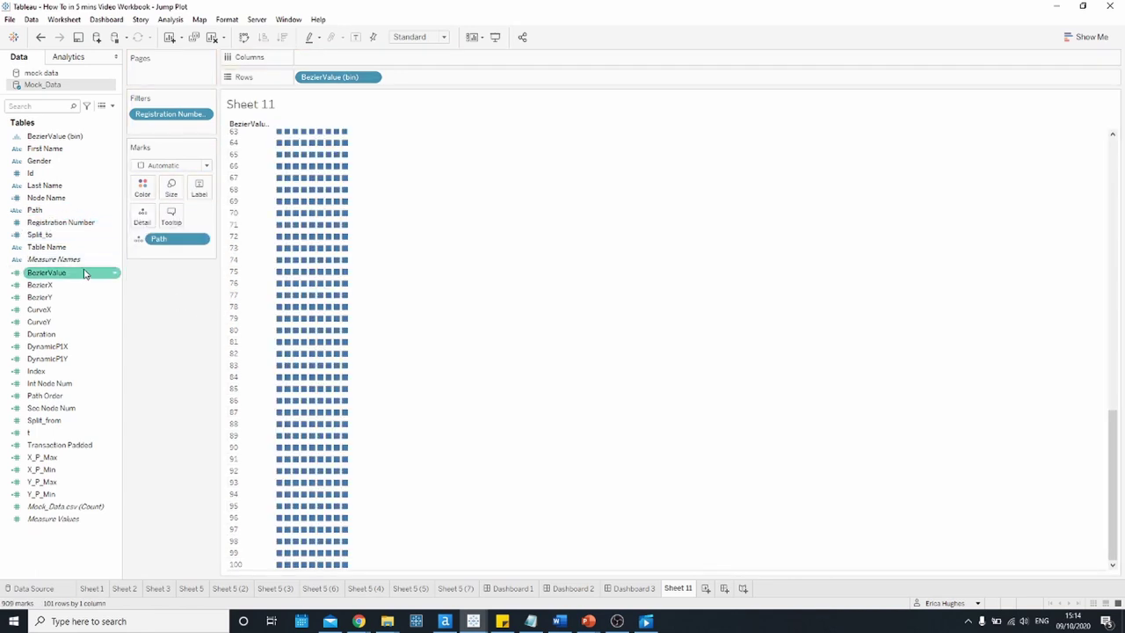
Step: Plot BezierX on Columns and BezierY on Rows as lines, moving the bin onto Path
left_click_drag(74, 286, 344, 61)
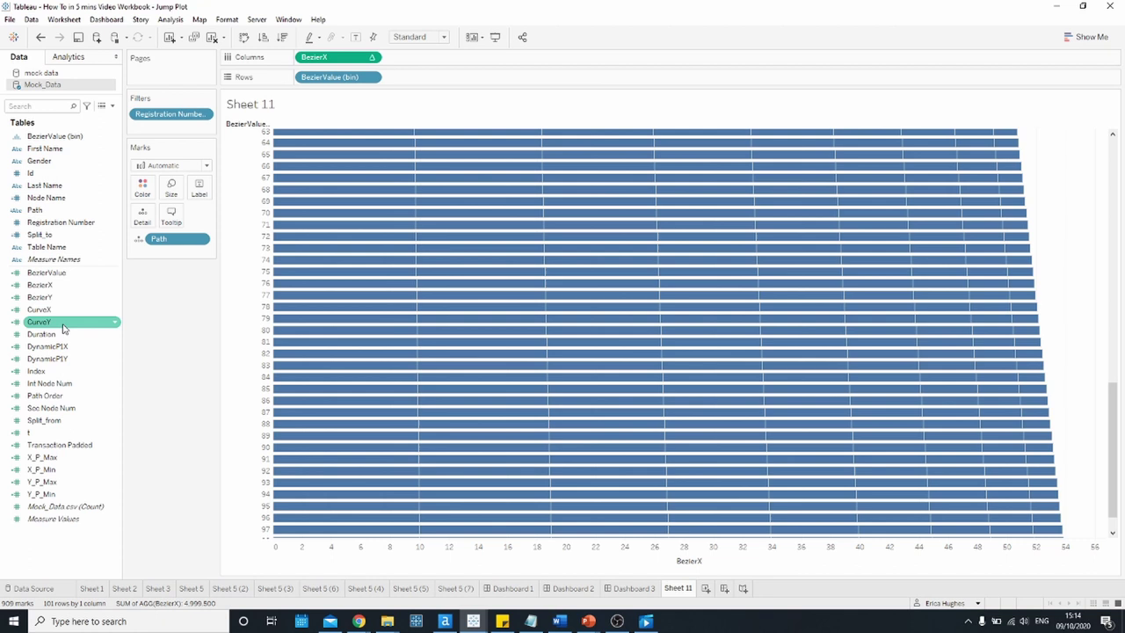
left_click_drag(61, 297, 437, 78)
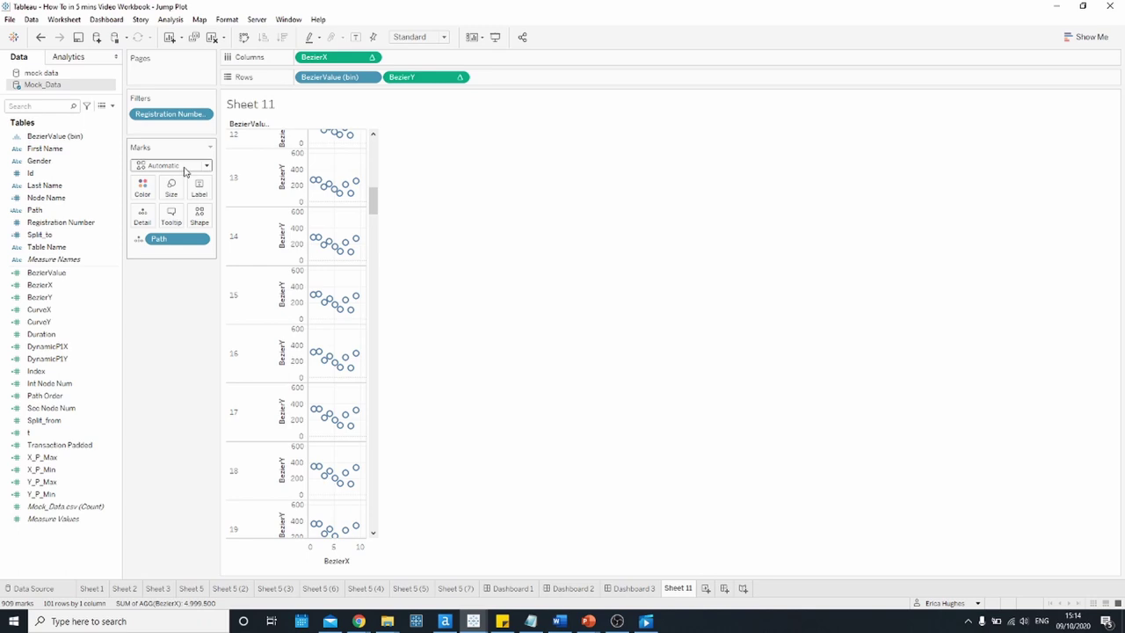
left_click(186, 167)
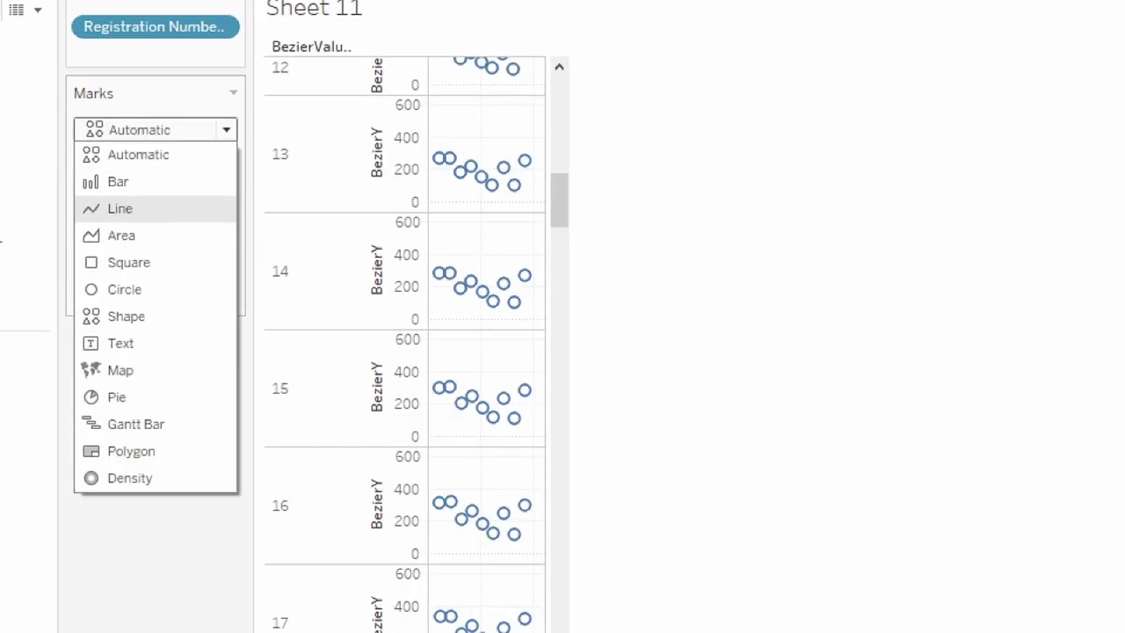
left_click(120, 209)
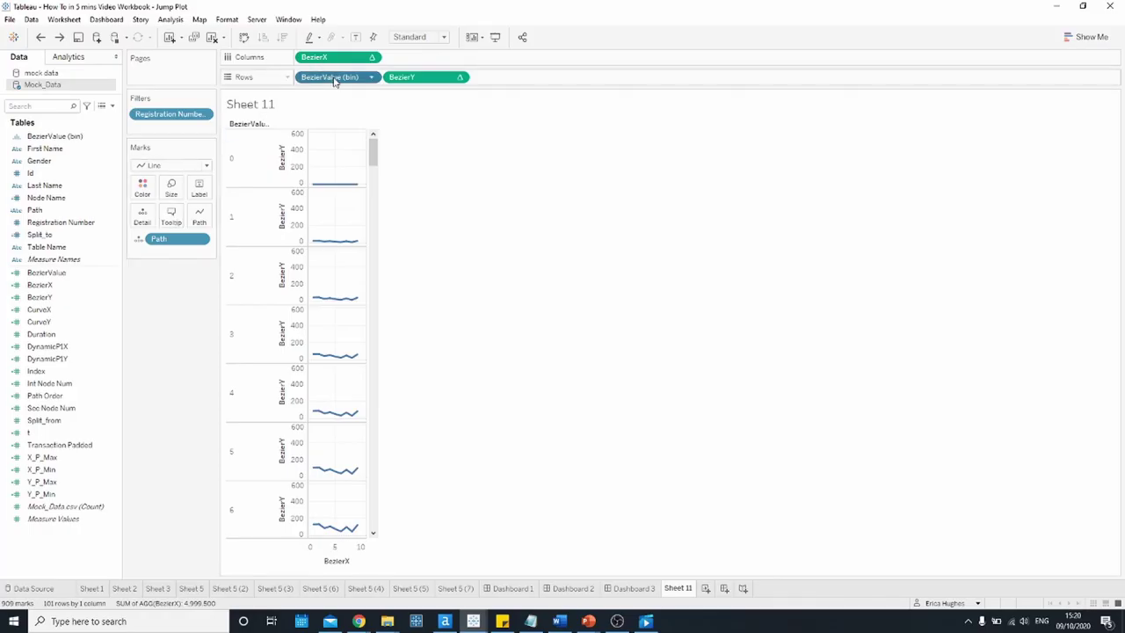
left_click_drag(323, 77, 201, 219)
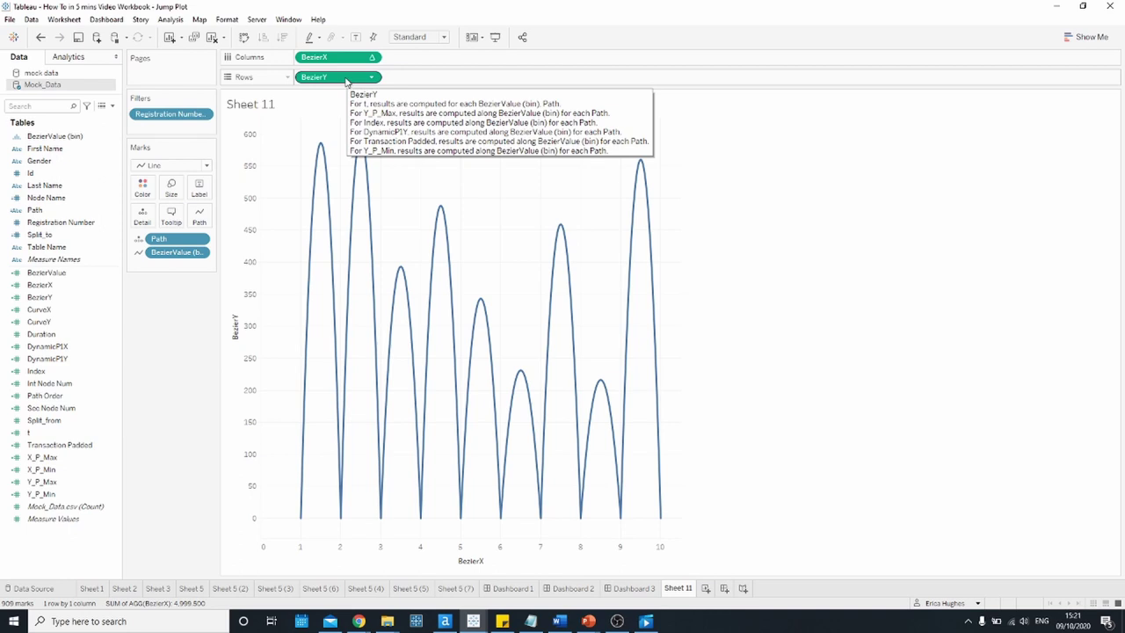
Step: Duplicate BezierY on Rows and combine both copies on a synchronized dual axis
left_click_drag(346, 81, 440, 80)
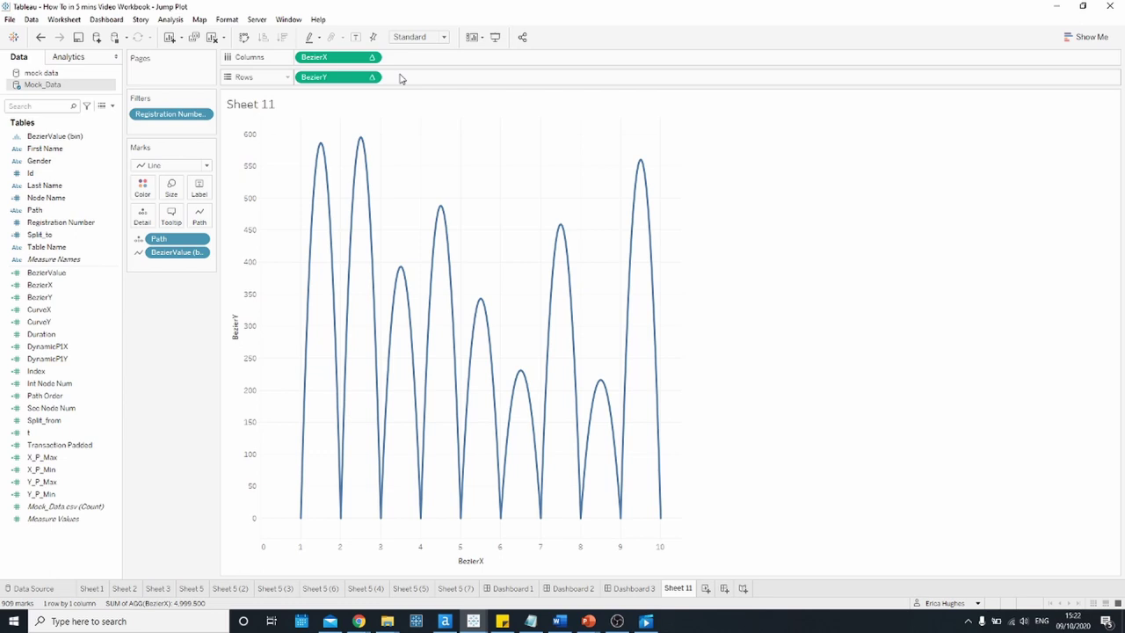
left_click(445, 77)
right_click(442, 79)
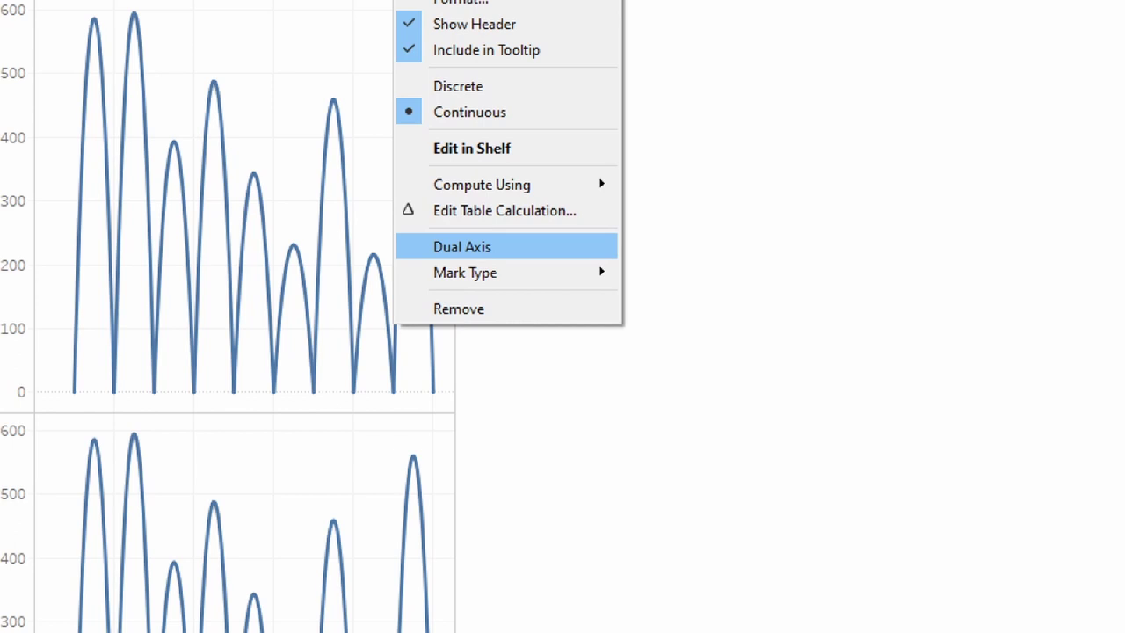
left_click(461, 247)
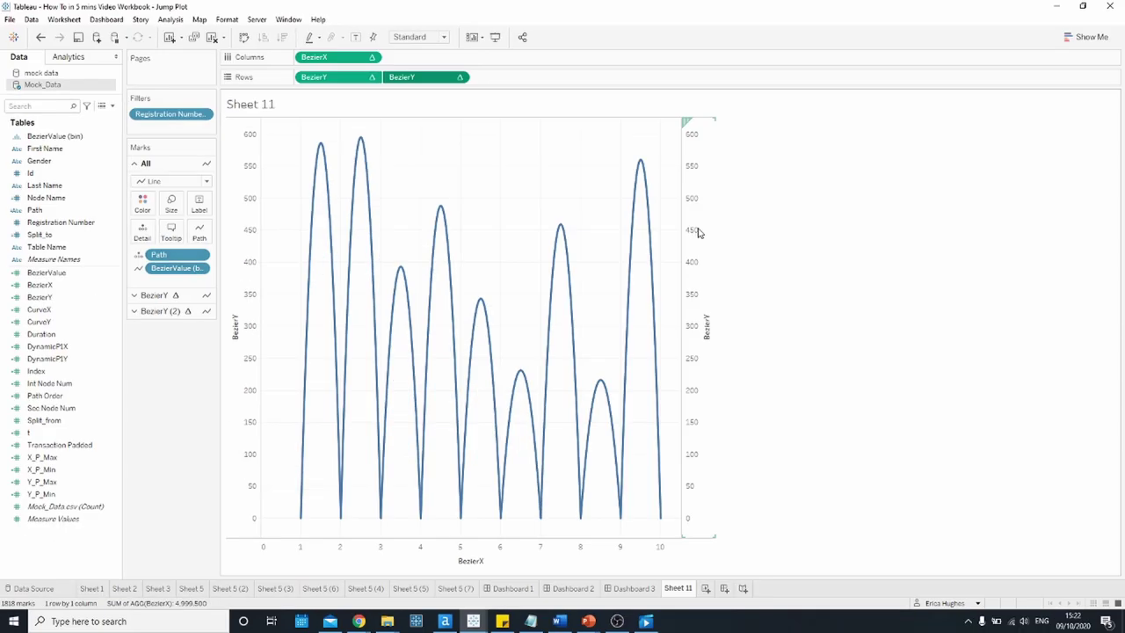
right_click(708, 228)
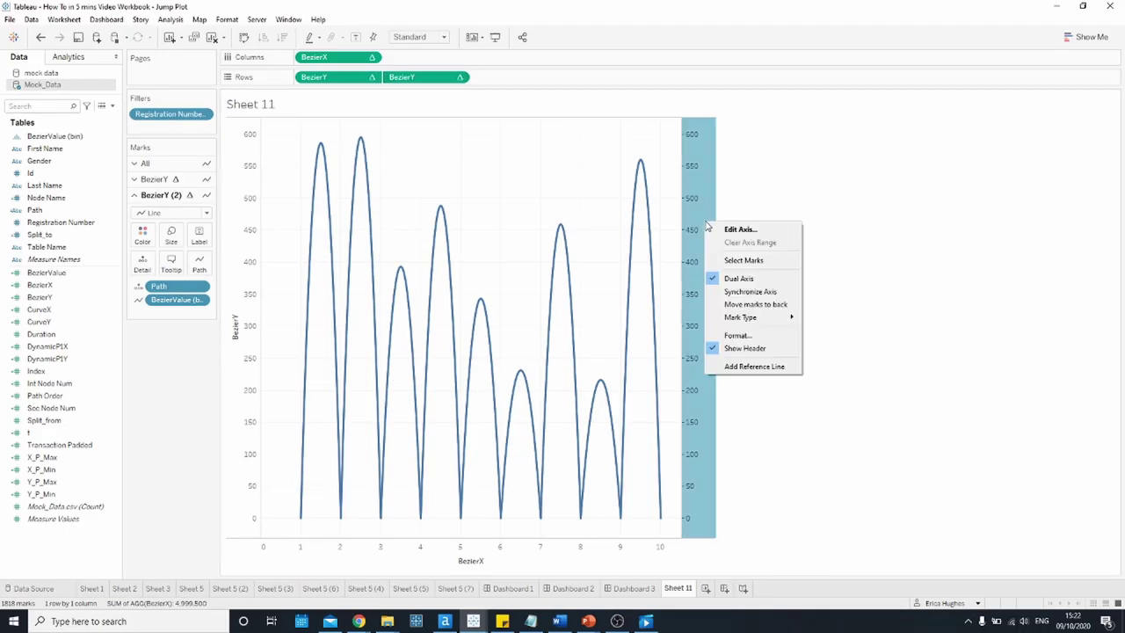
left_click(721, 293)
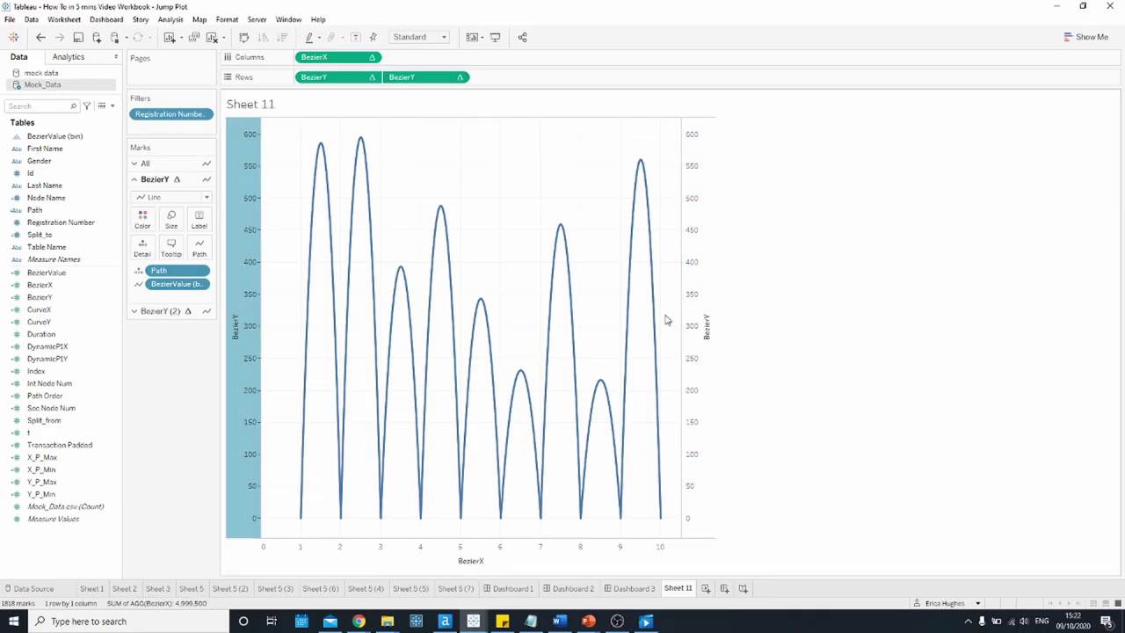
left_click(134, 313)
Step: On the second BezierY layer, drop Path and draw enlarged circles labelled by Node Name
left_click_drag(170, 289, 162, 344)
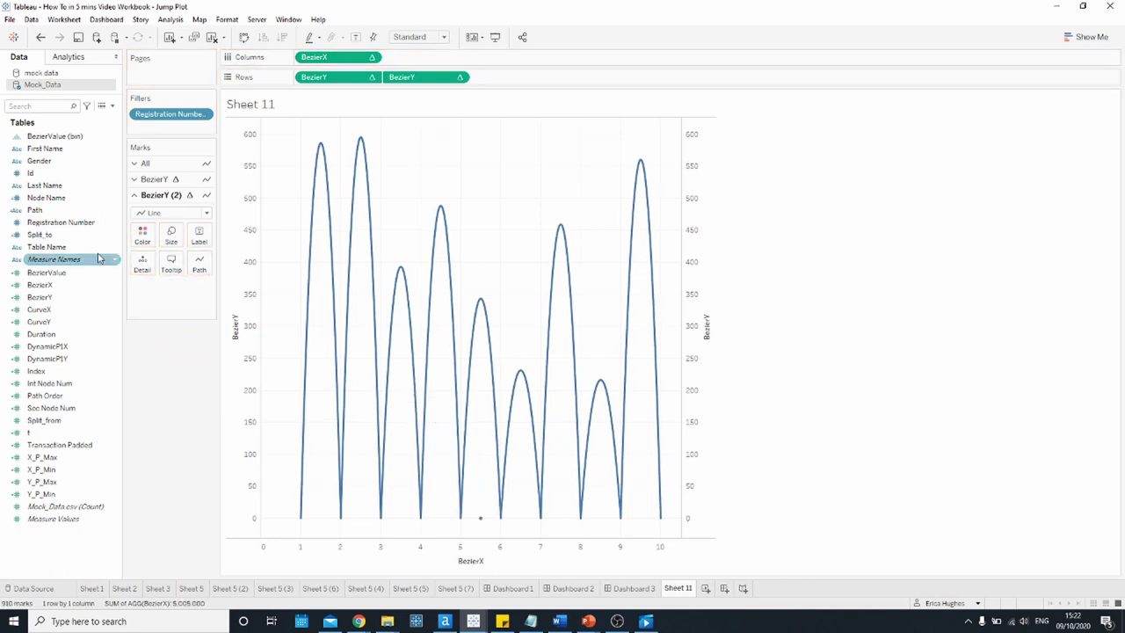
left_click_drag(48, 197, 139, 268)
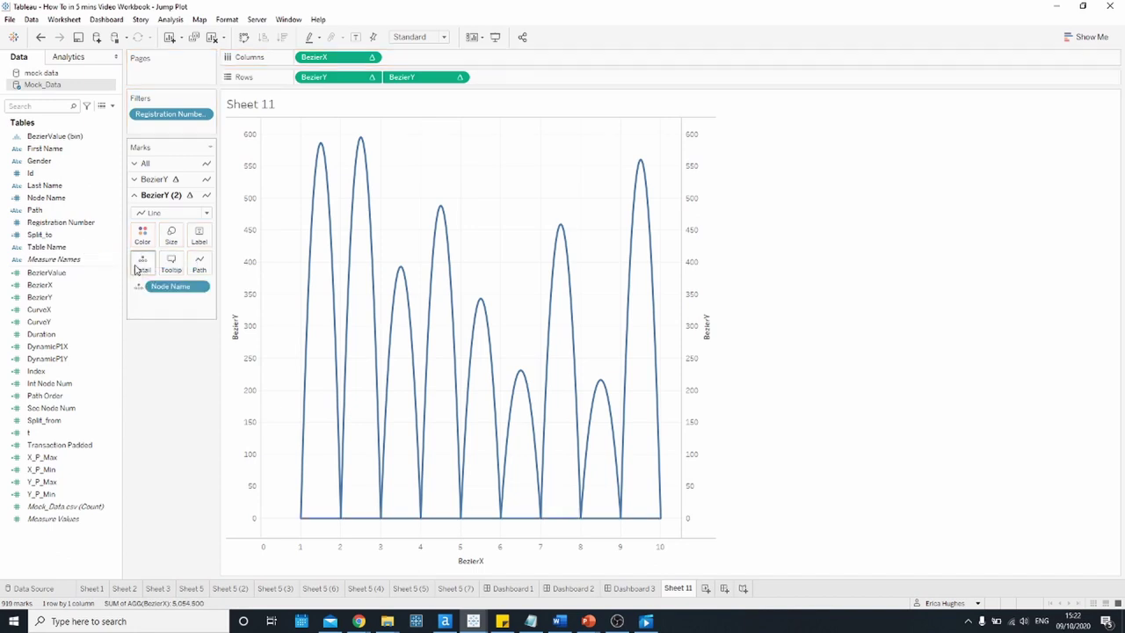
left_click(141, 214)
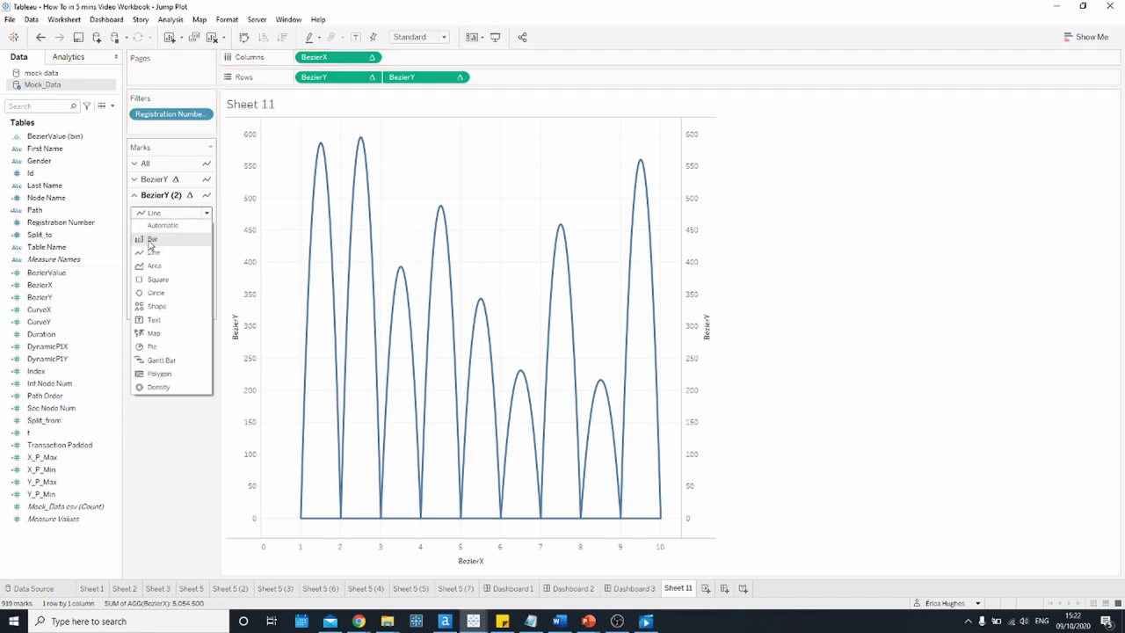
left_click(157, 293)
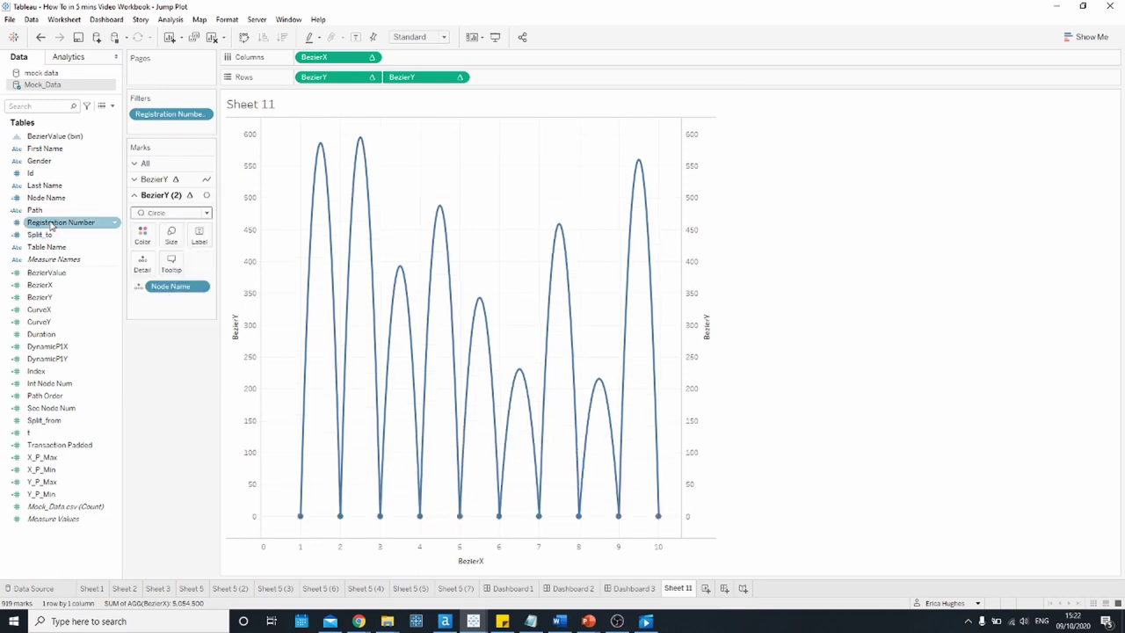
left_click_drag(48, 198, 193, 242)
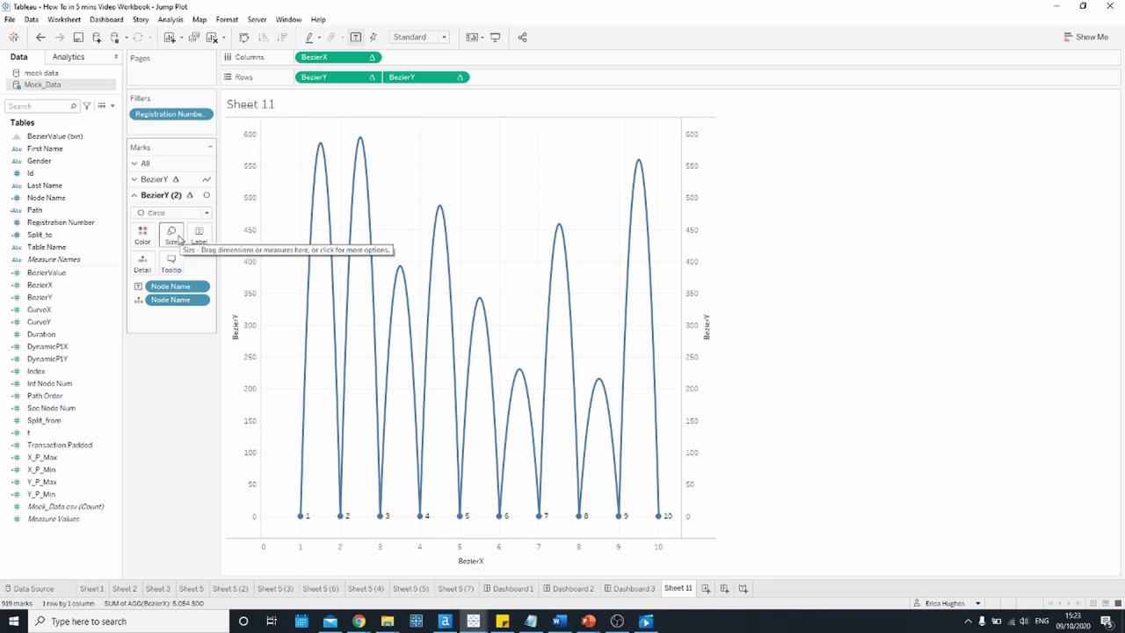
left_click(171, 234)
left_click_drag(194, 263, 232, 263)
Step: Align the Node Name labels middle-center inside the circles and adjust their font size
left_click(200, 237)
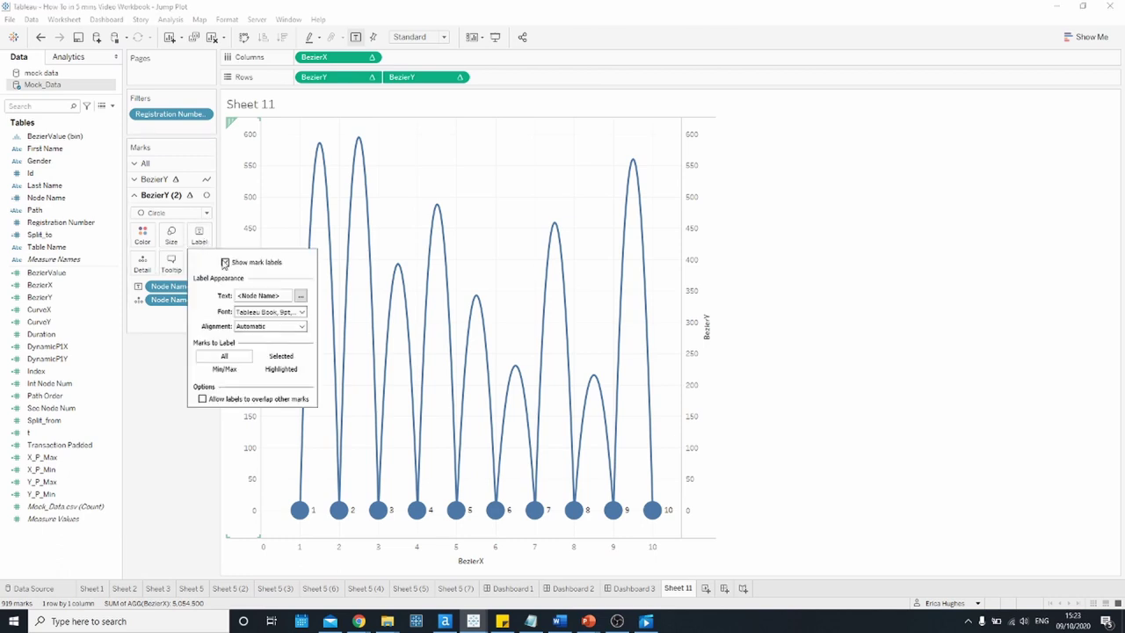
left_click(299, 327)
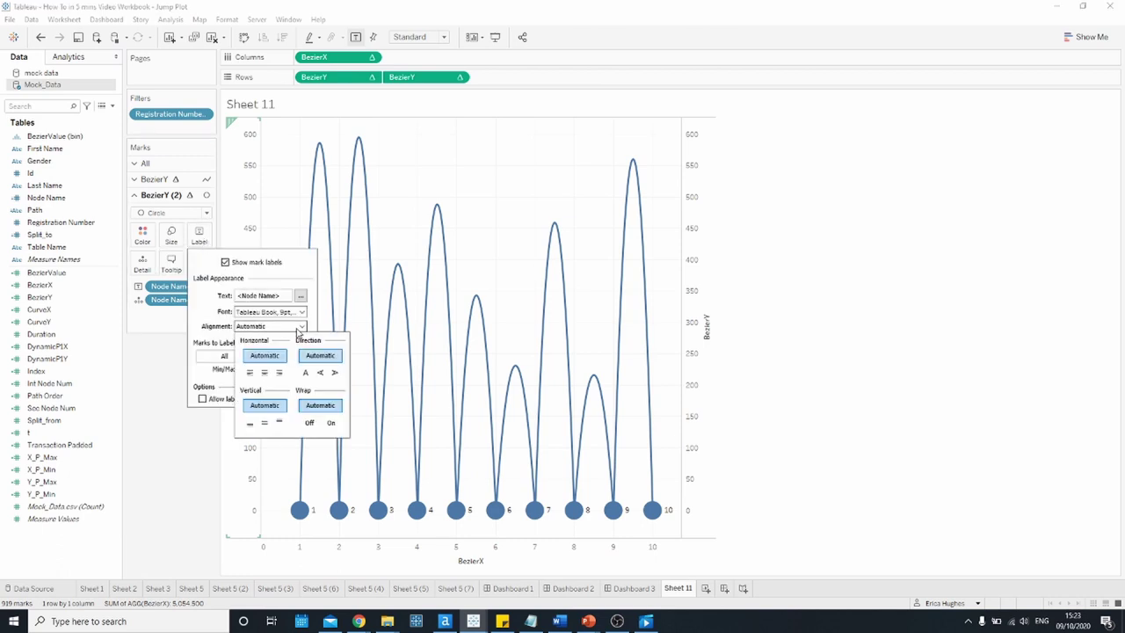
left_click(264, 373)
left_click(264, 424)
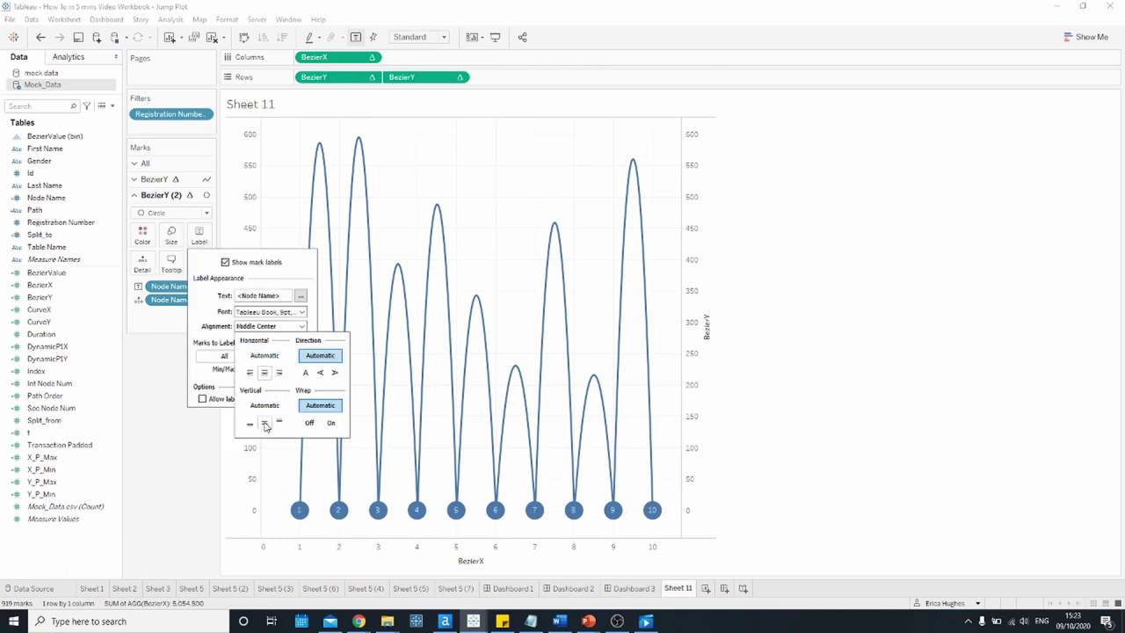
left_click(295, 313)
left_click(263, 344)
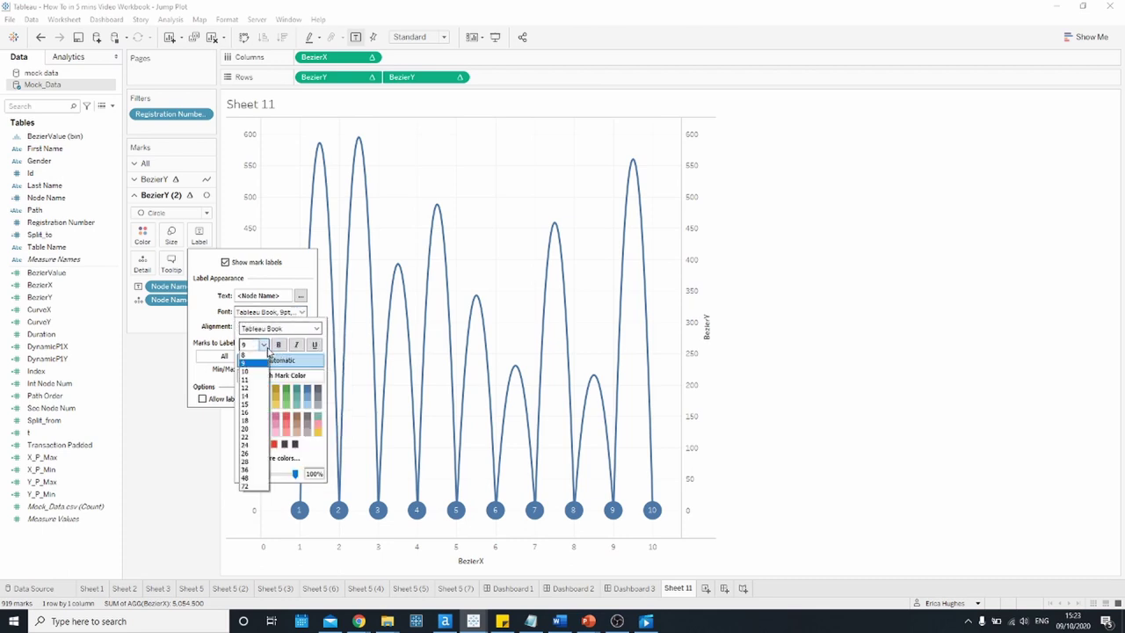
left_click(257, 391)
left_click(167, 380)
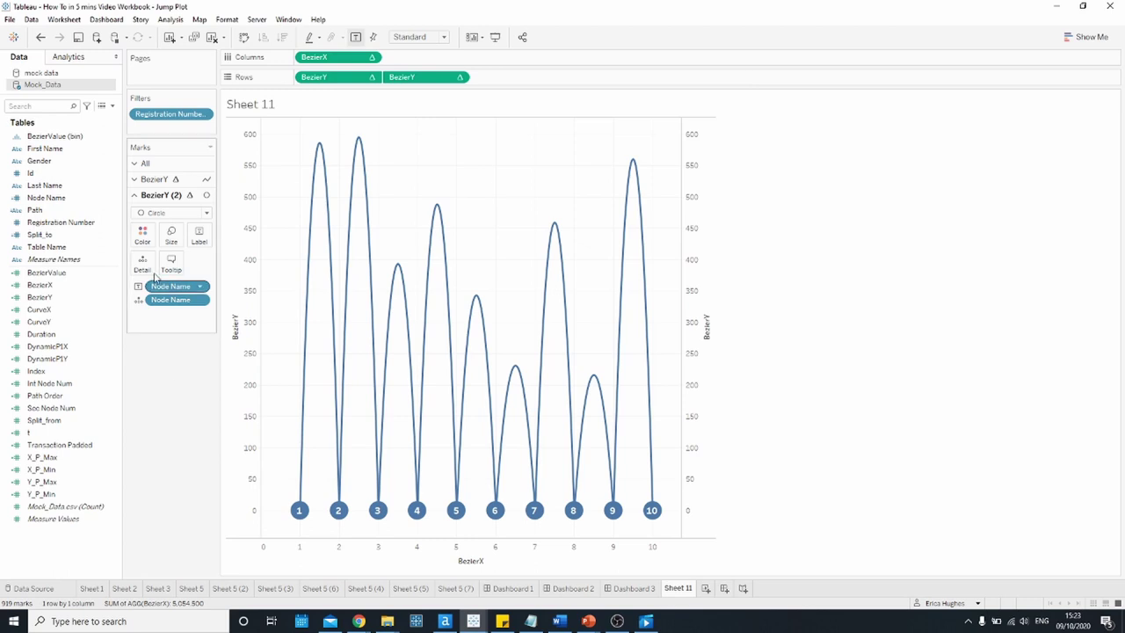
Step: Include a second runner in the Registration Number filter, colour by Registration Number, and shorten the chart
right_click(170, 120)
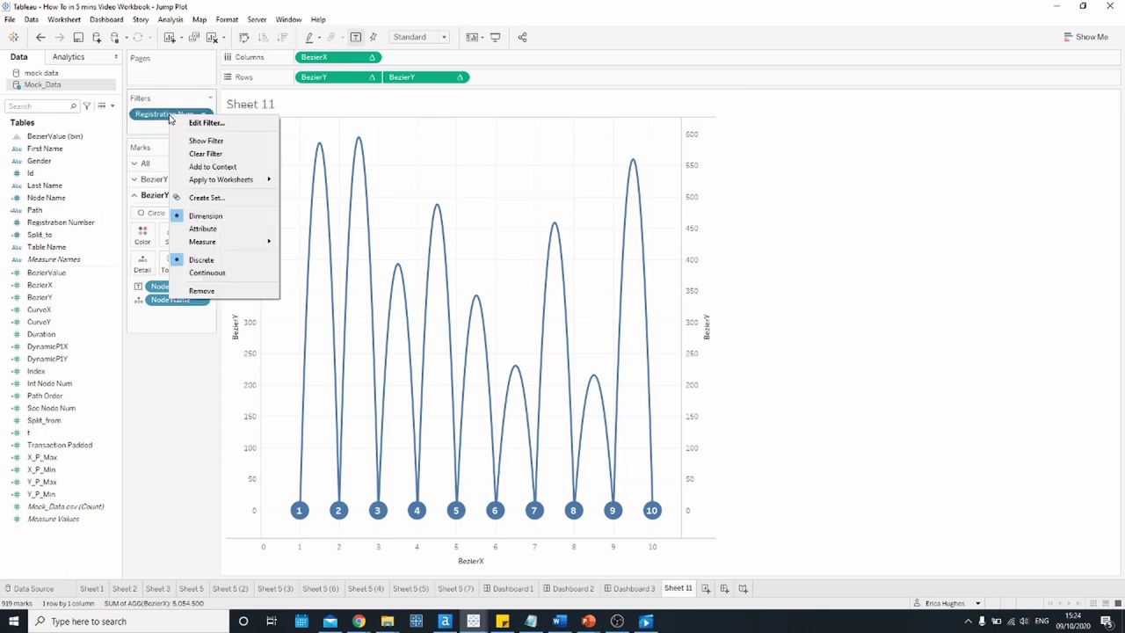
left_click(181, 122)
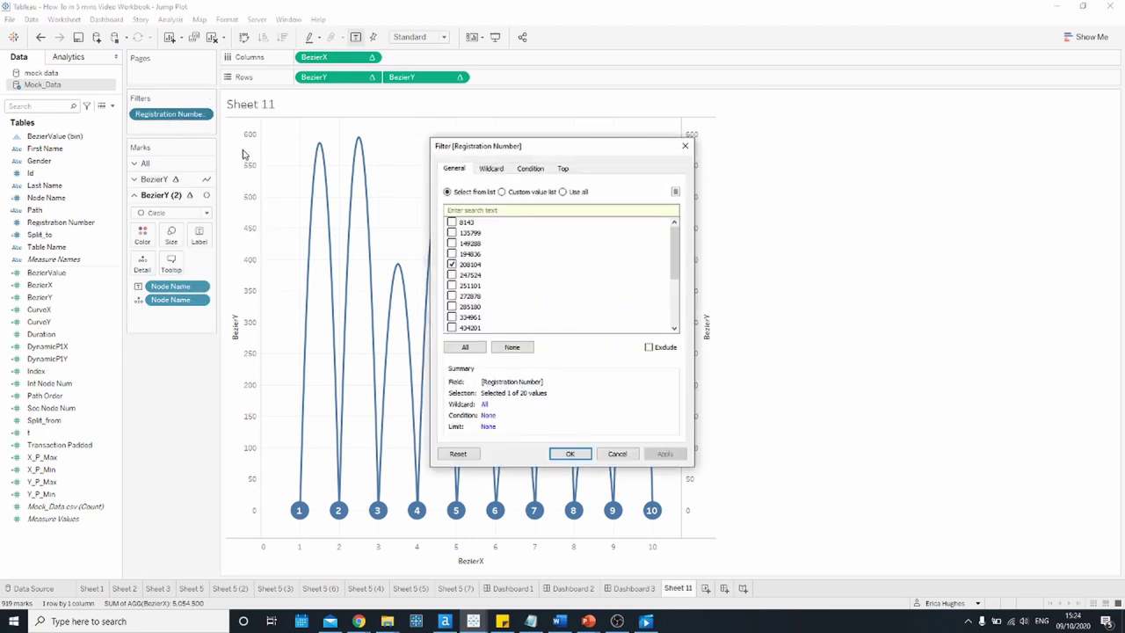
left_click(454, 308)
left_click(575, 454)
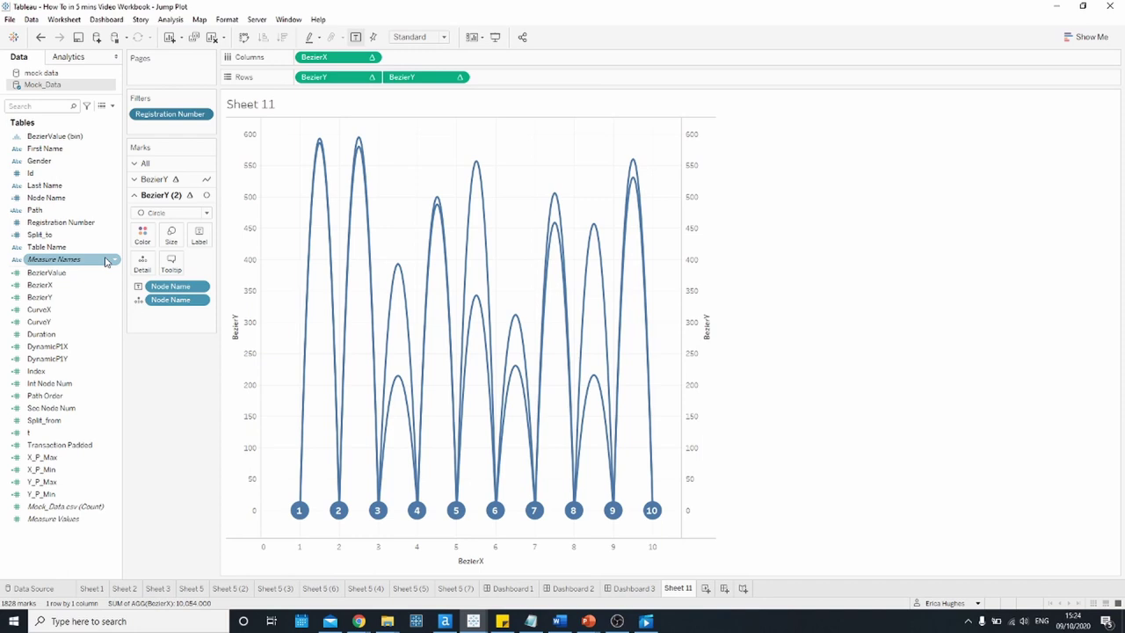
left_click_drag(71, 225, 144, 240)
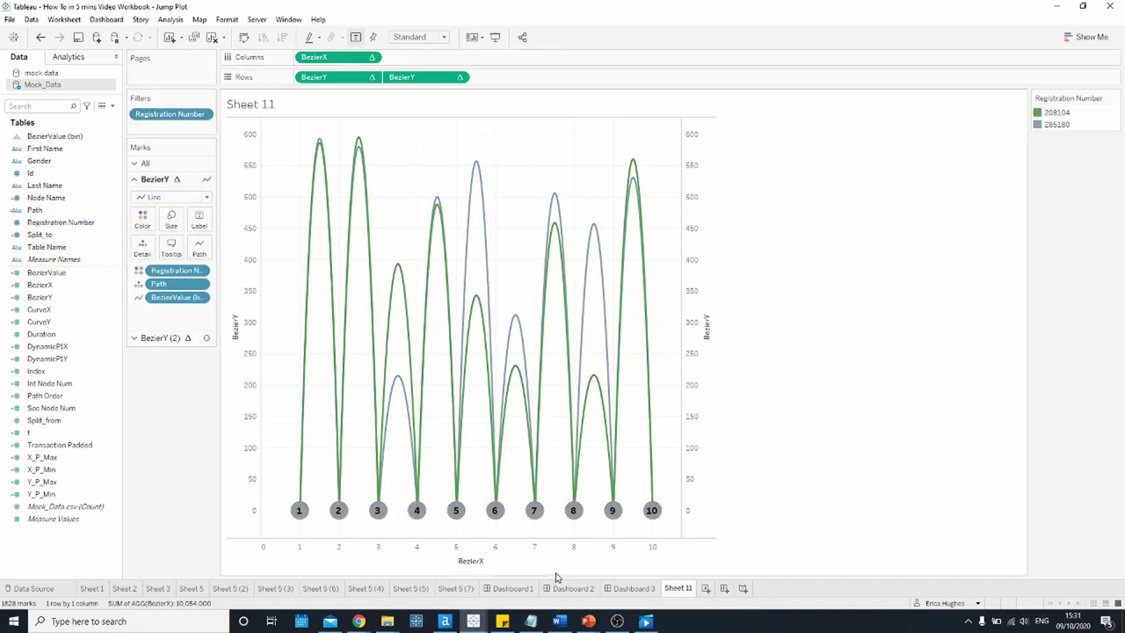
left_click_drag(554, 573, 624, 287)
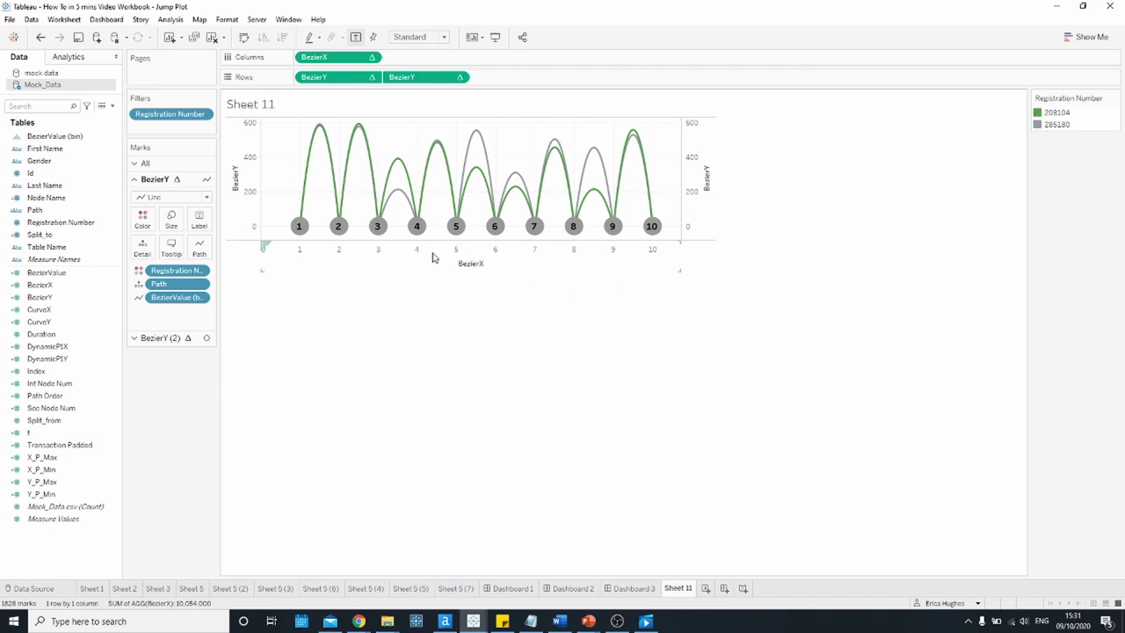
Step: Add Registration Number to Rows ahead of BezierY, stacking each runner's arcs in Sheet 11
left_click_drag(71, 222, 302, 80)
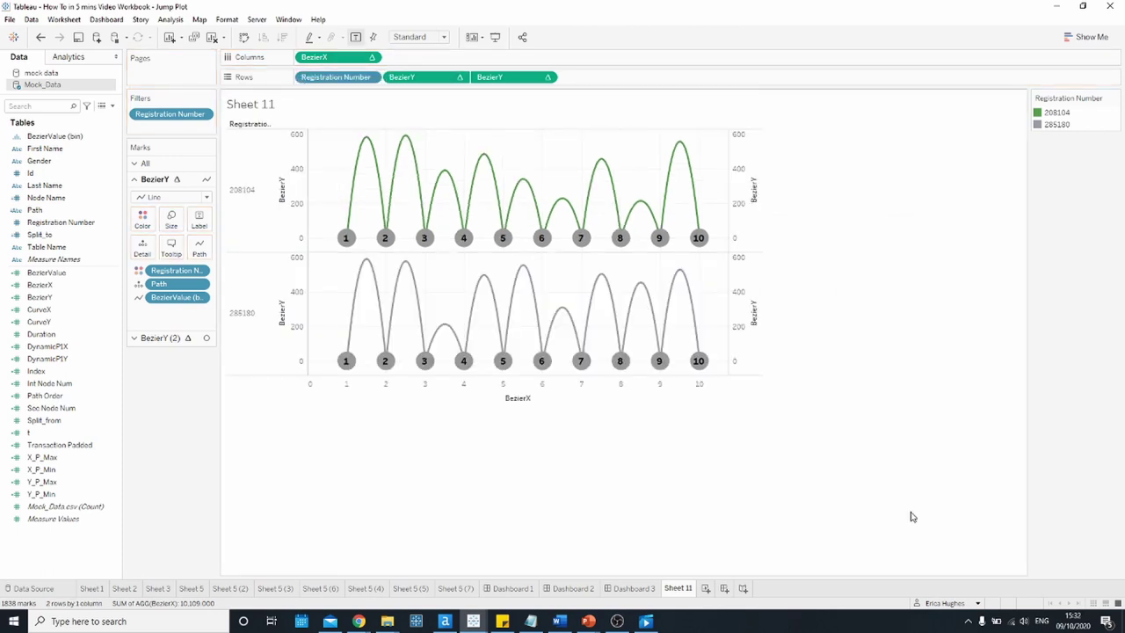